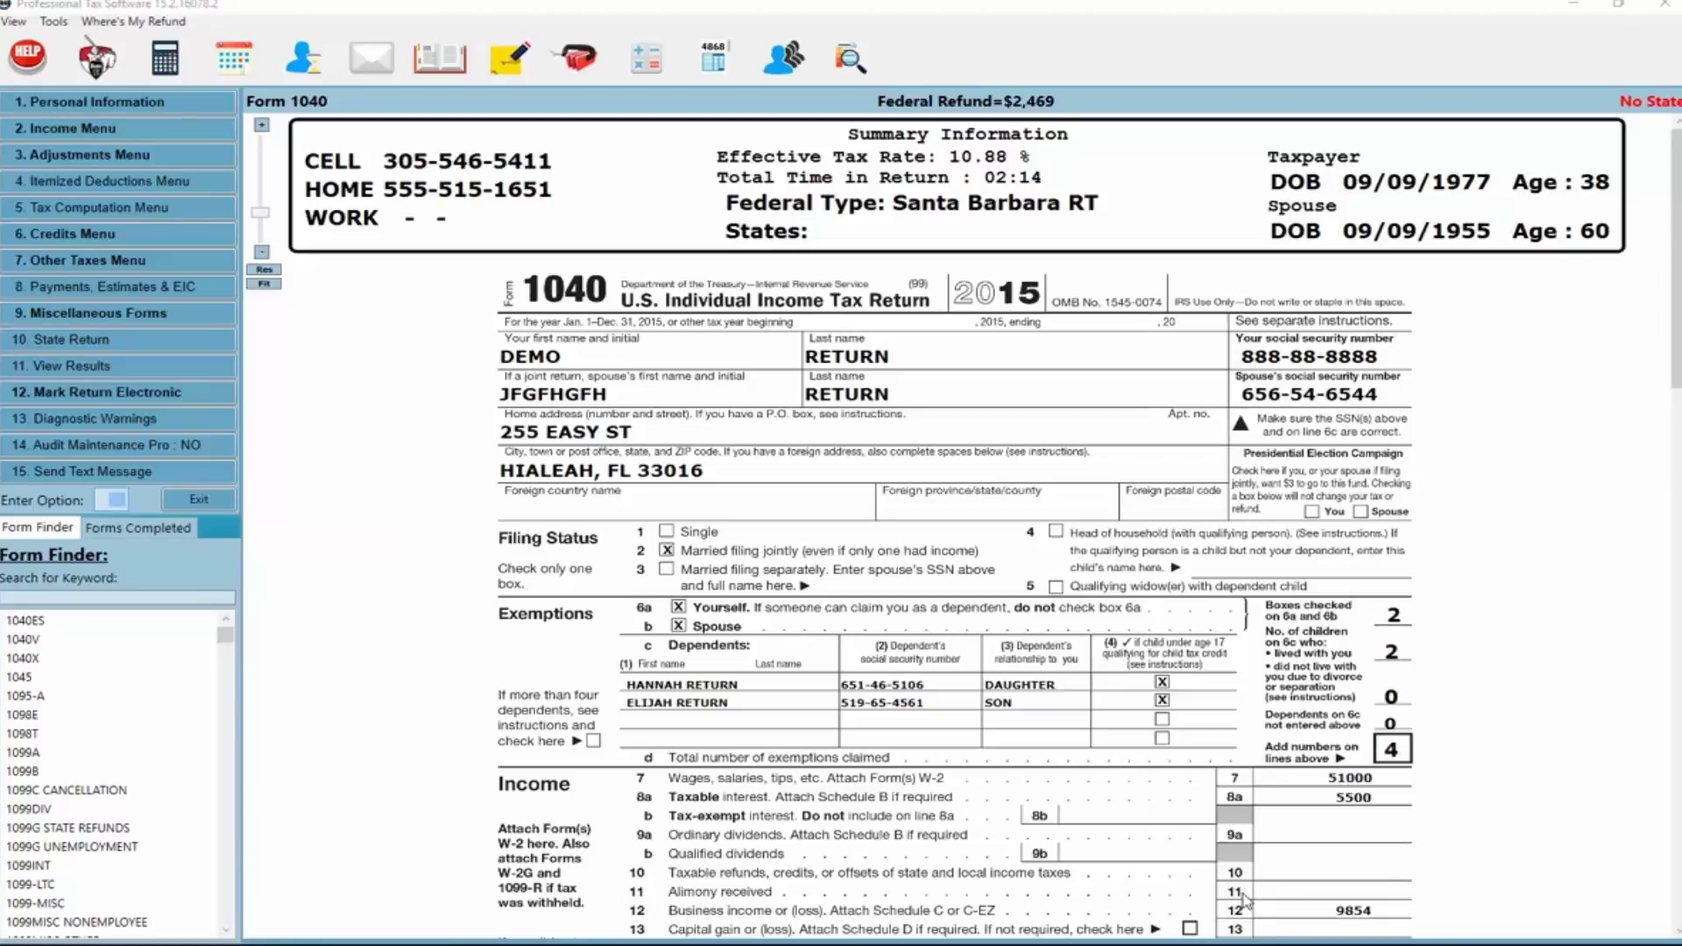
Step: Start a California state return using the CA Resident Long Form and pull the depreciation assets from Federal Form 4562
click(54, 346)
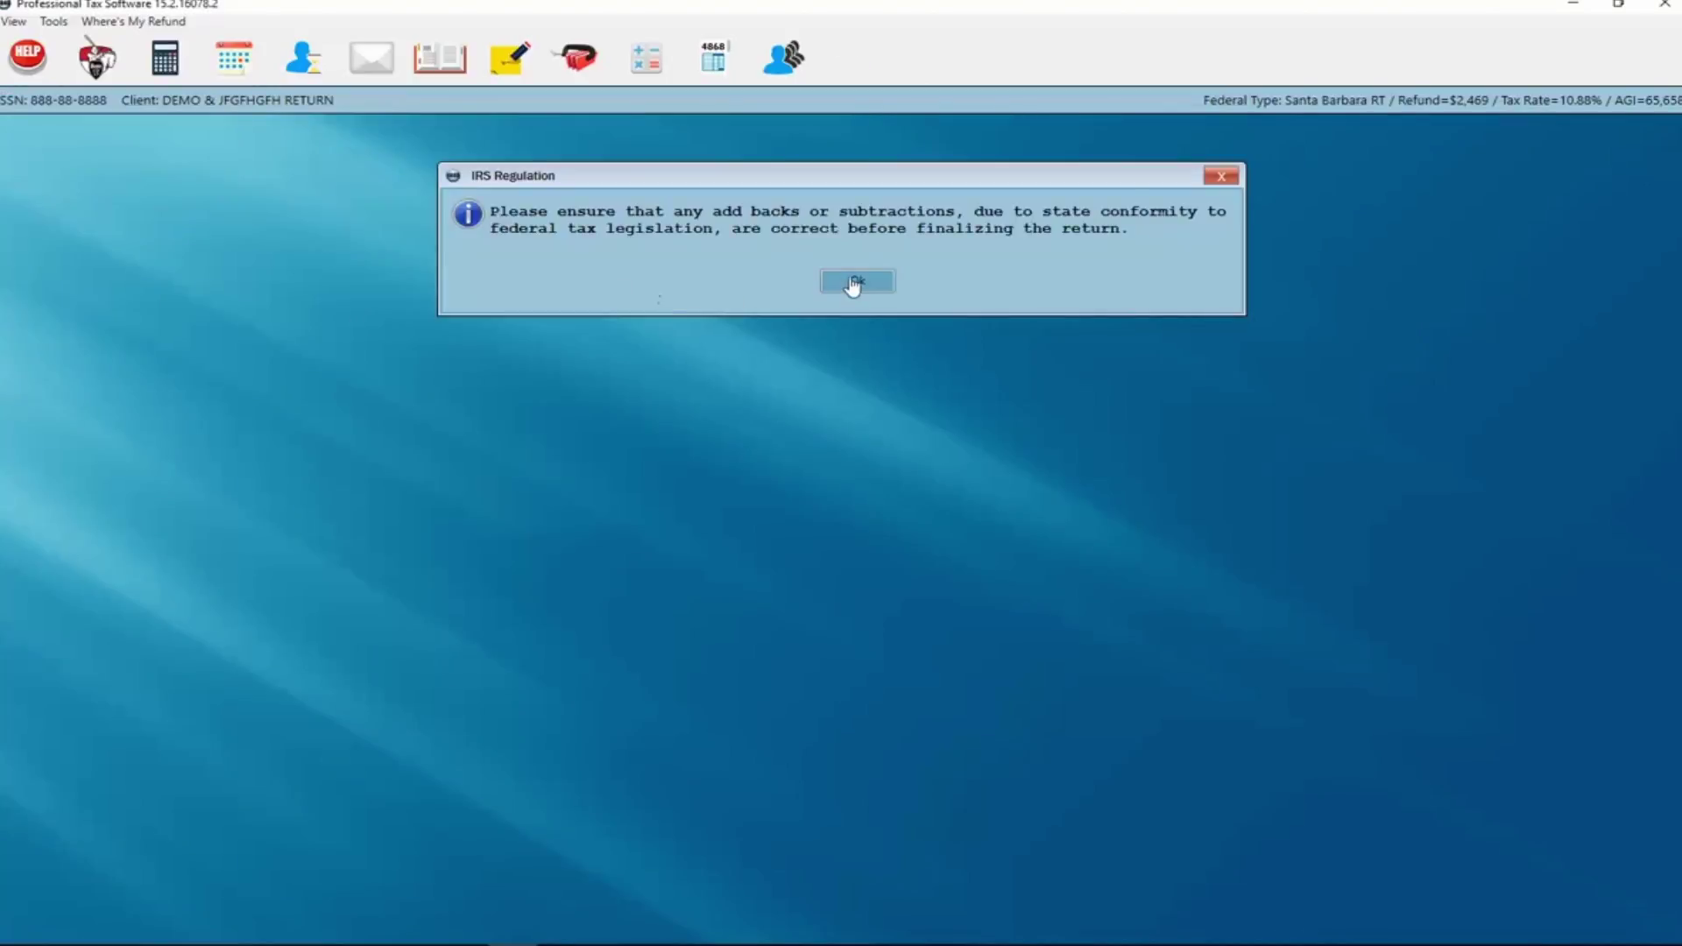
click(852, 280)
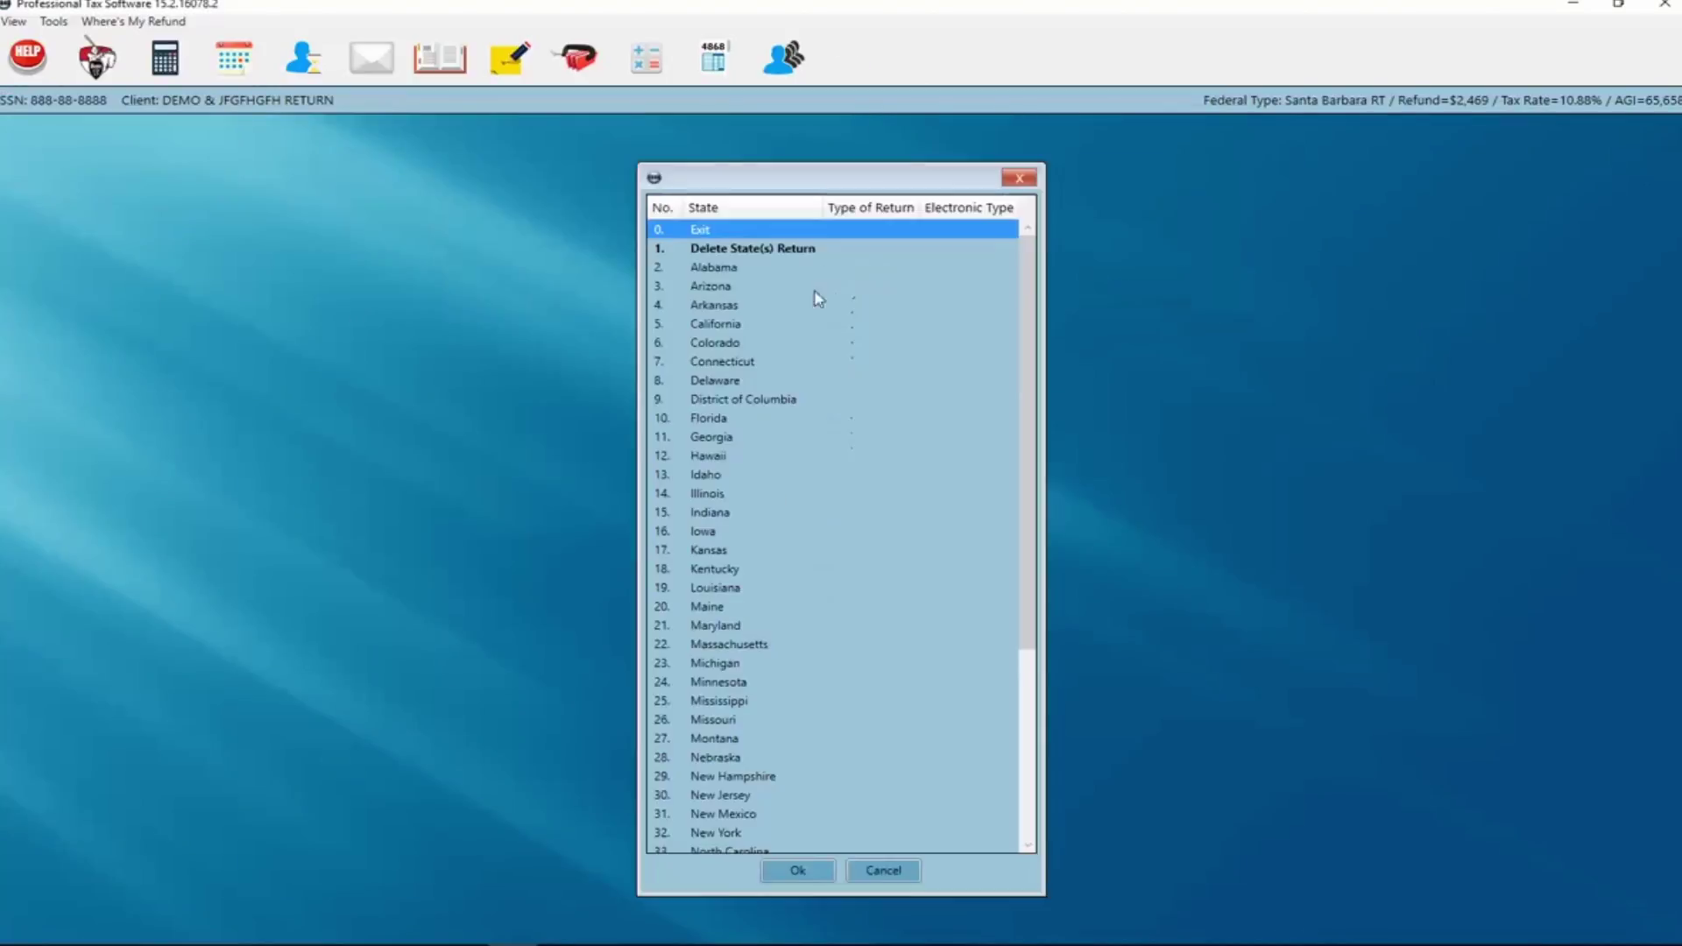
double_click(721, 326)
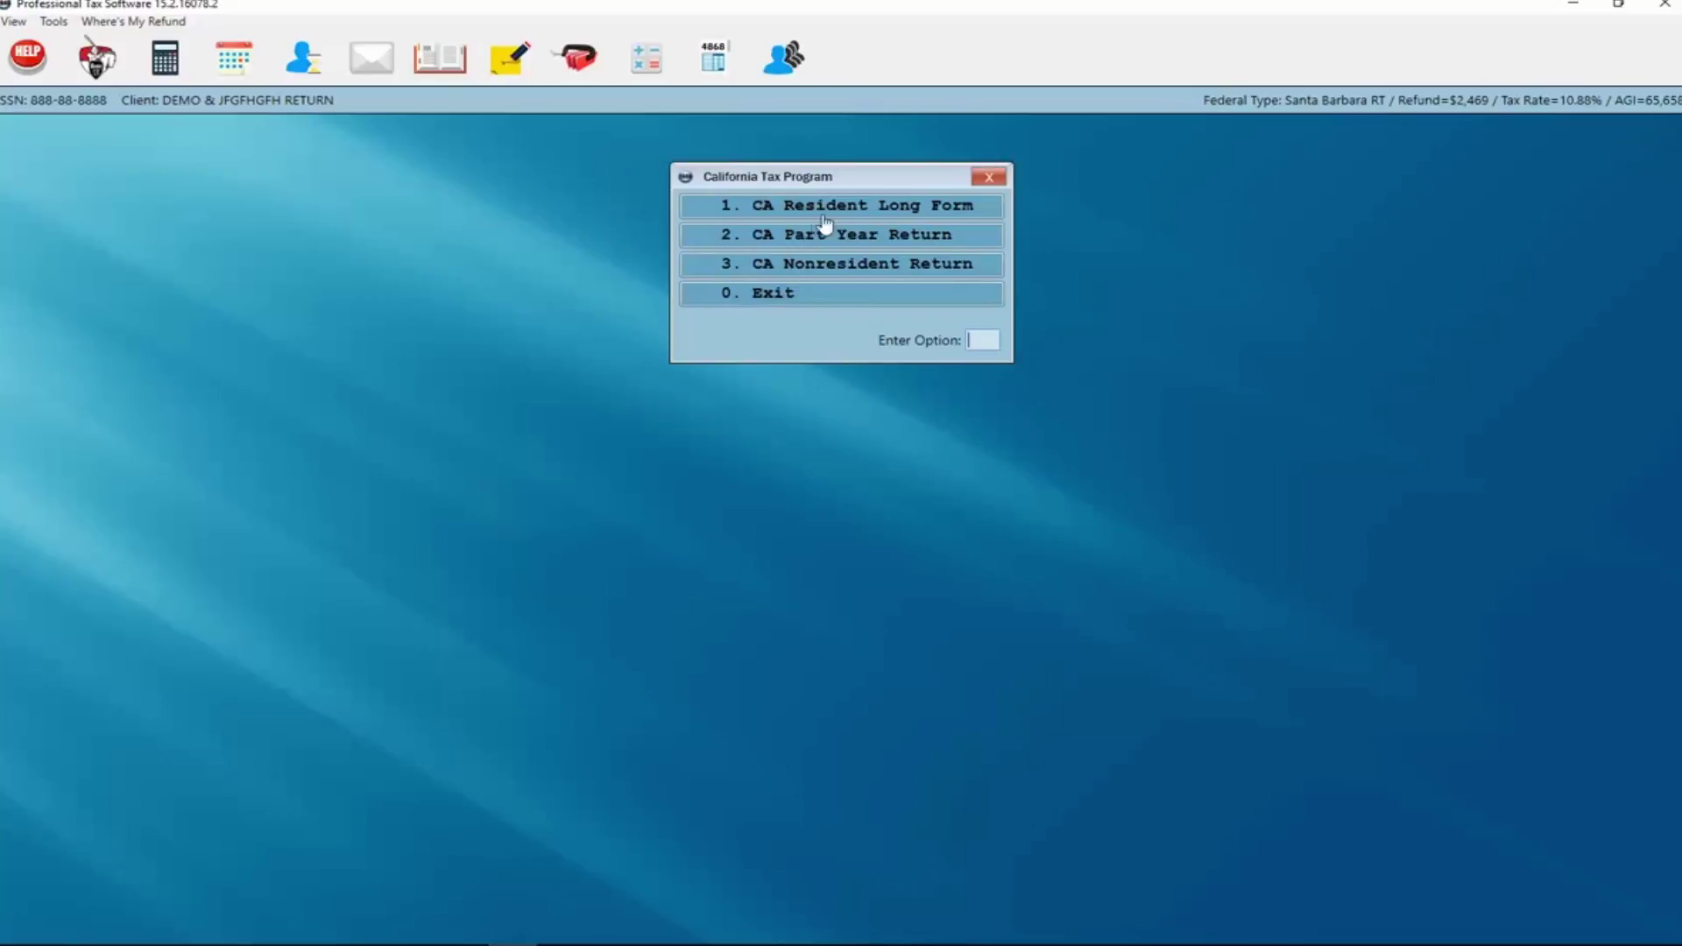
click(778, 215)
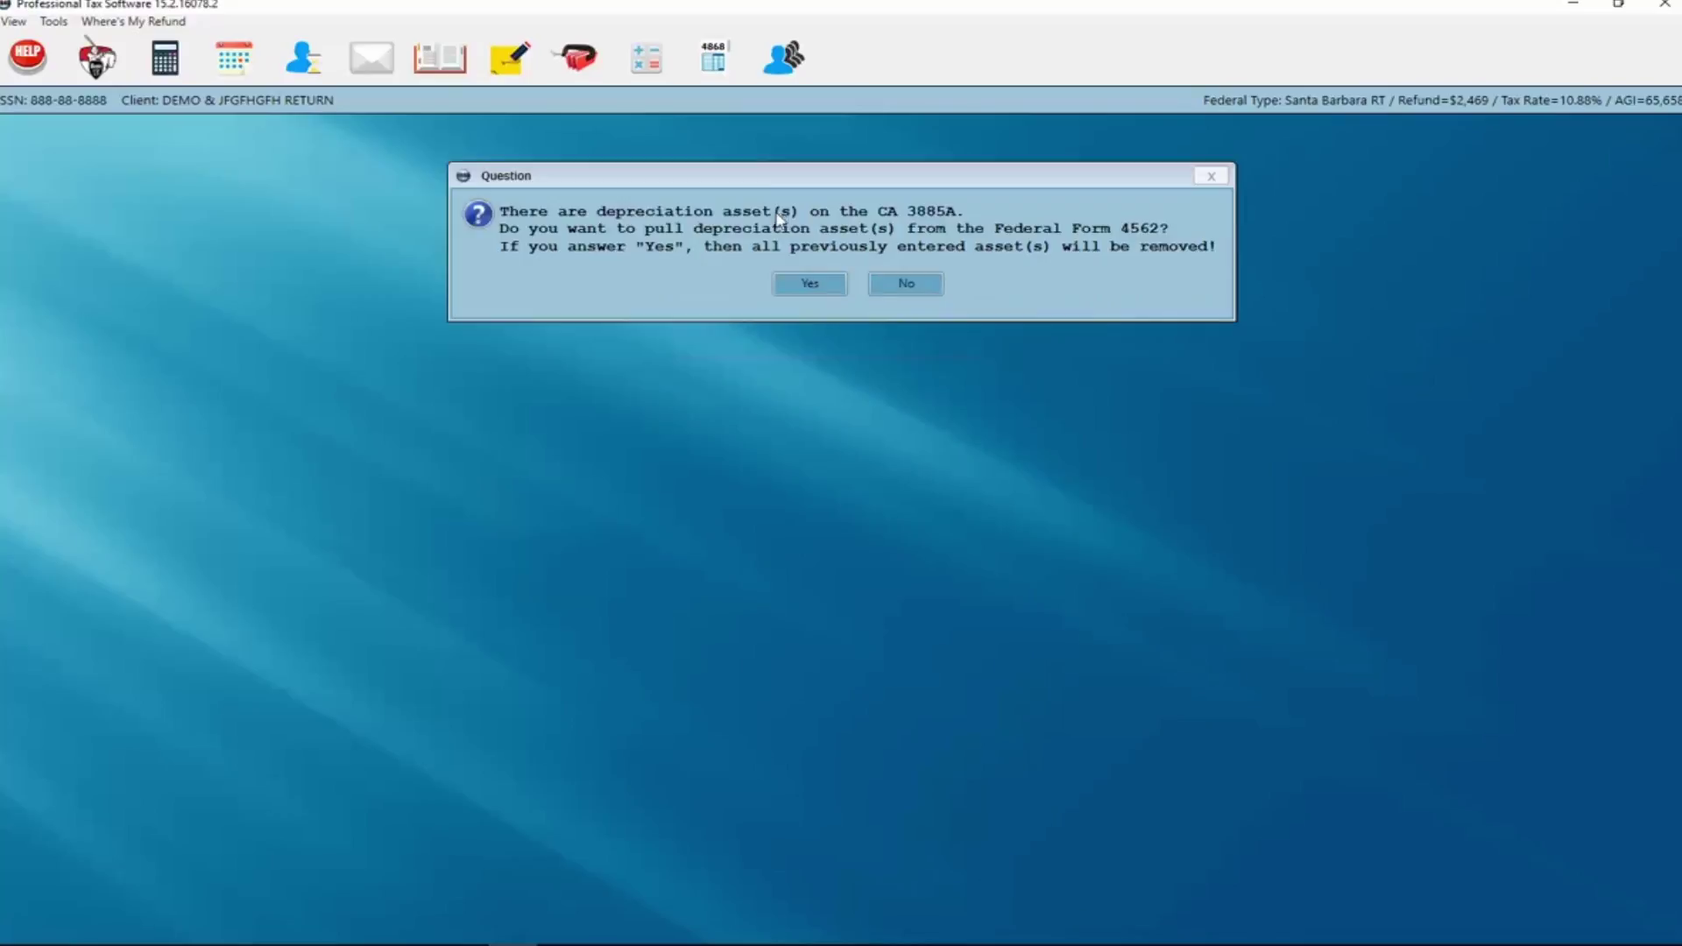
click(808, 289)
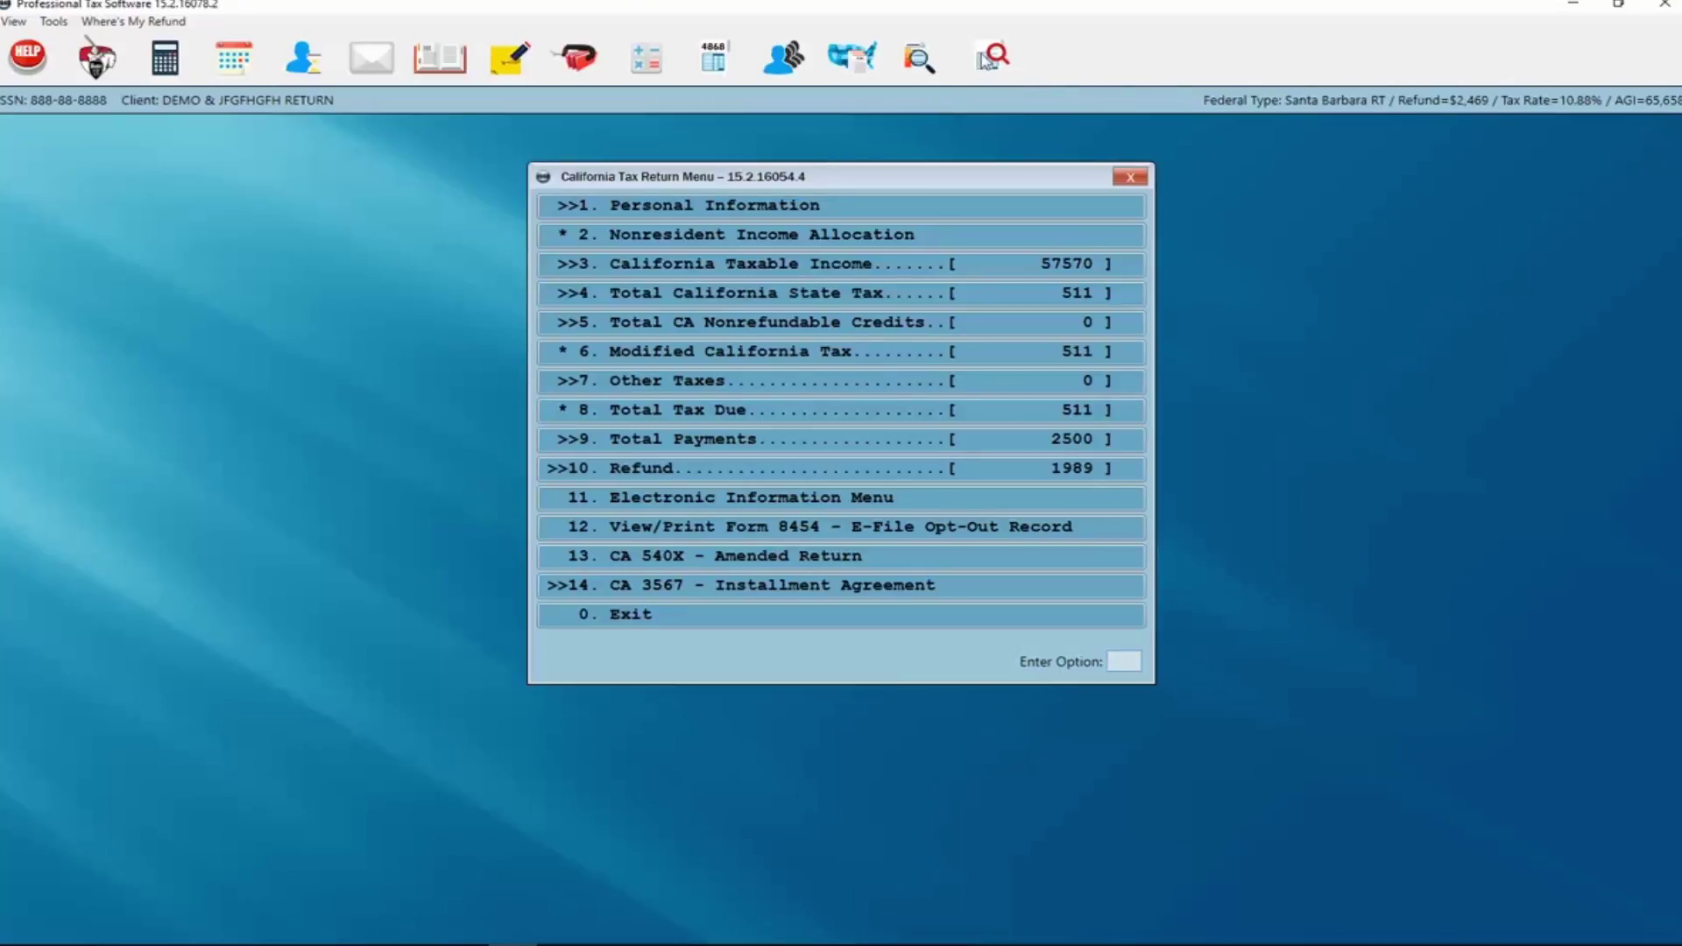
Step: Browse the California return's form finder, search it for "9" and "EXT", and close it without opening a form
click(993, 57)
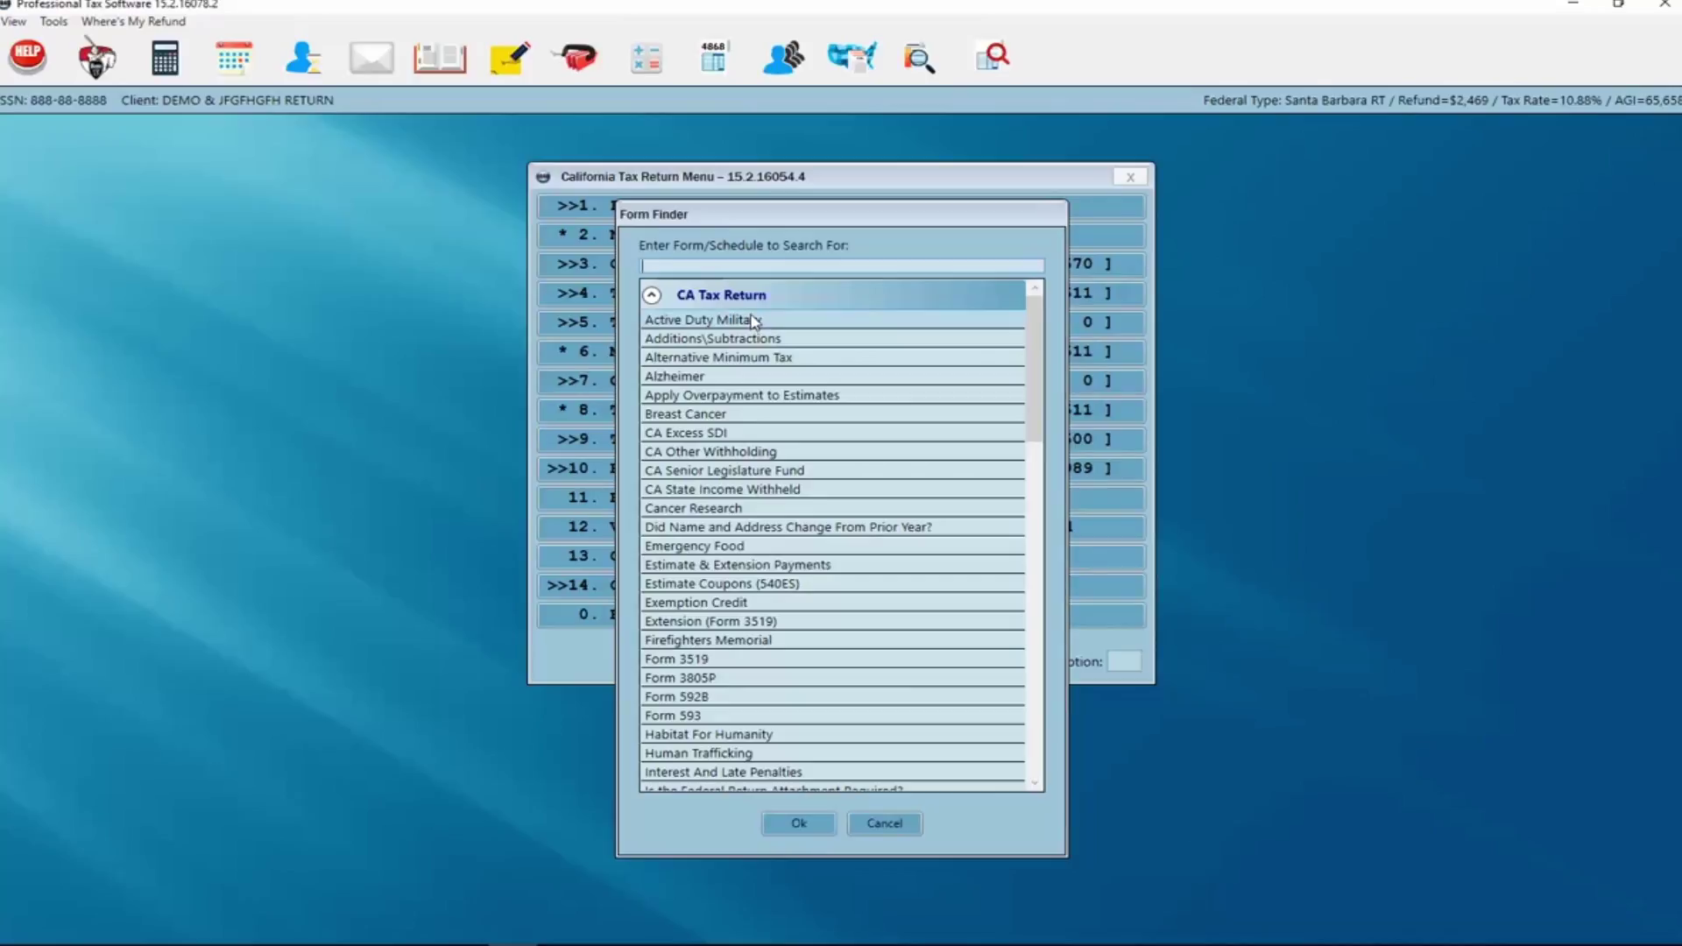
scroll(697, 583, down, 7)
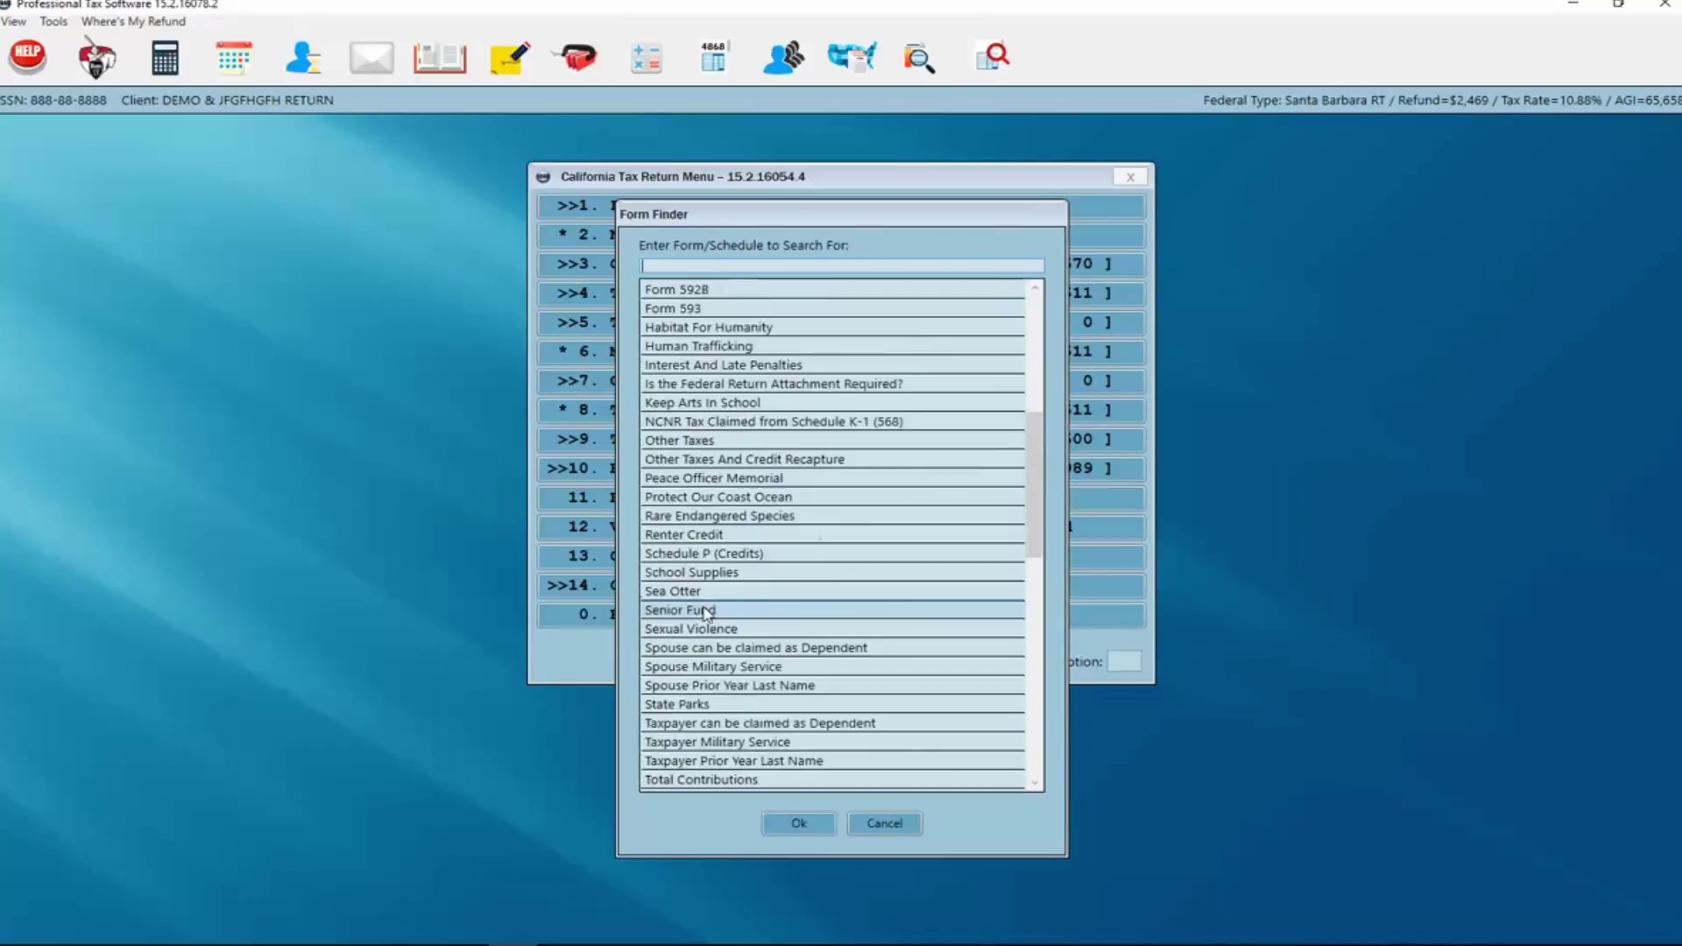
scroll(694, 611, up, 7)
scroll(694, 611, up, 1)
text(9)
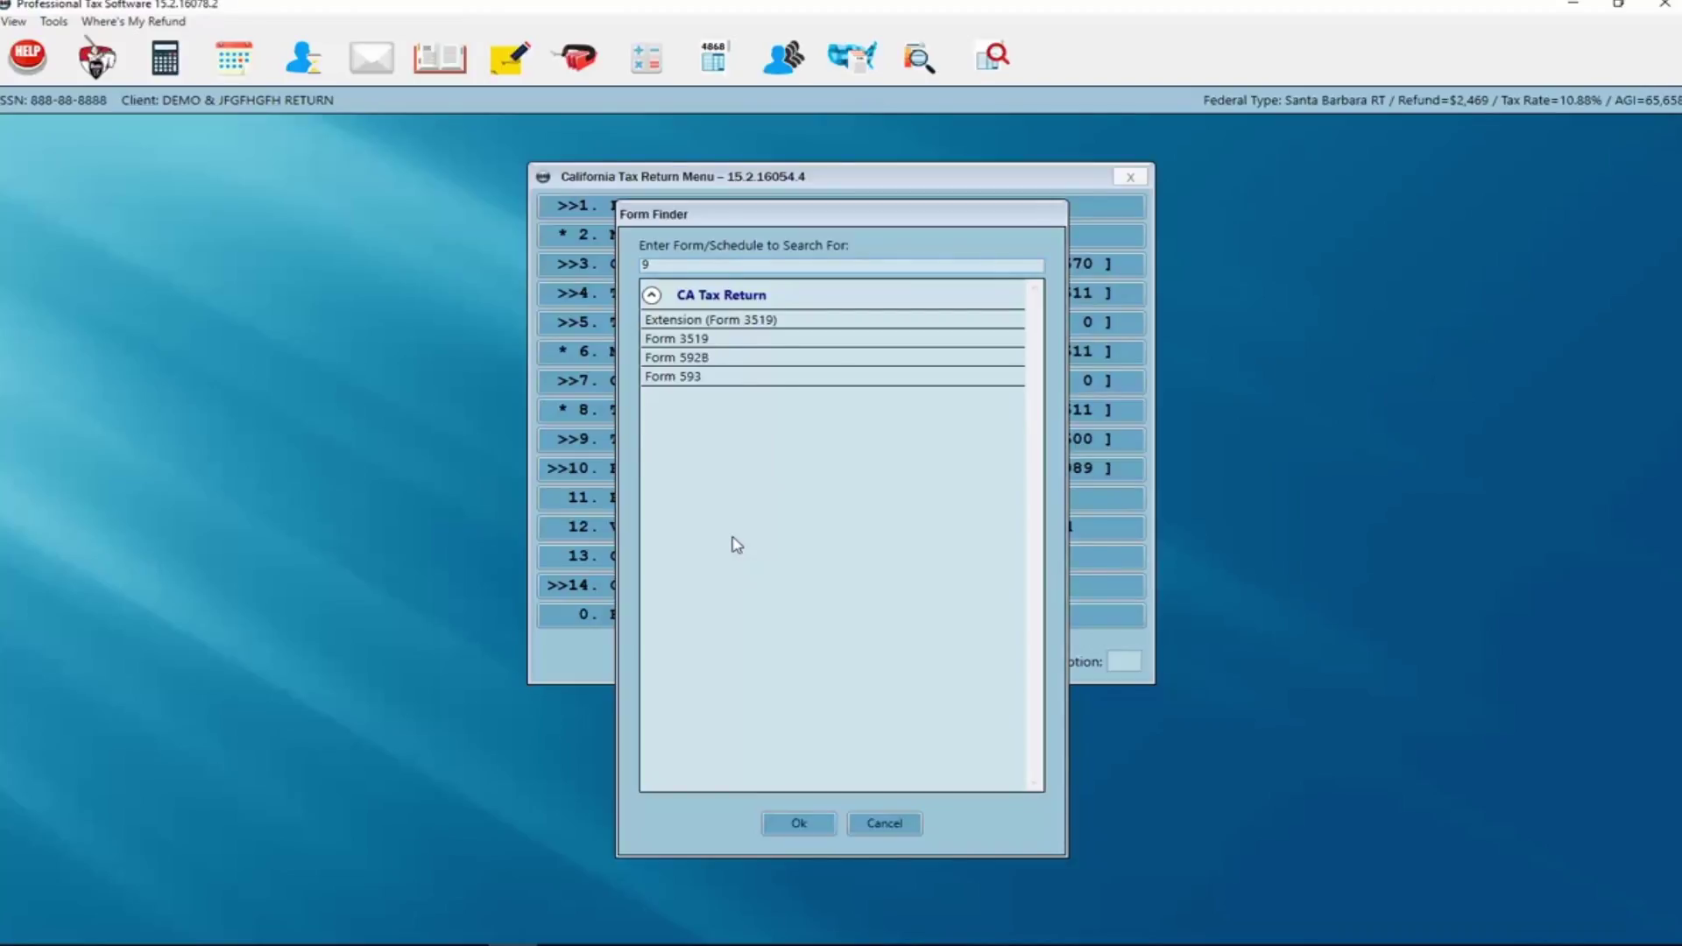
key(BackSpace)
text(EX)
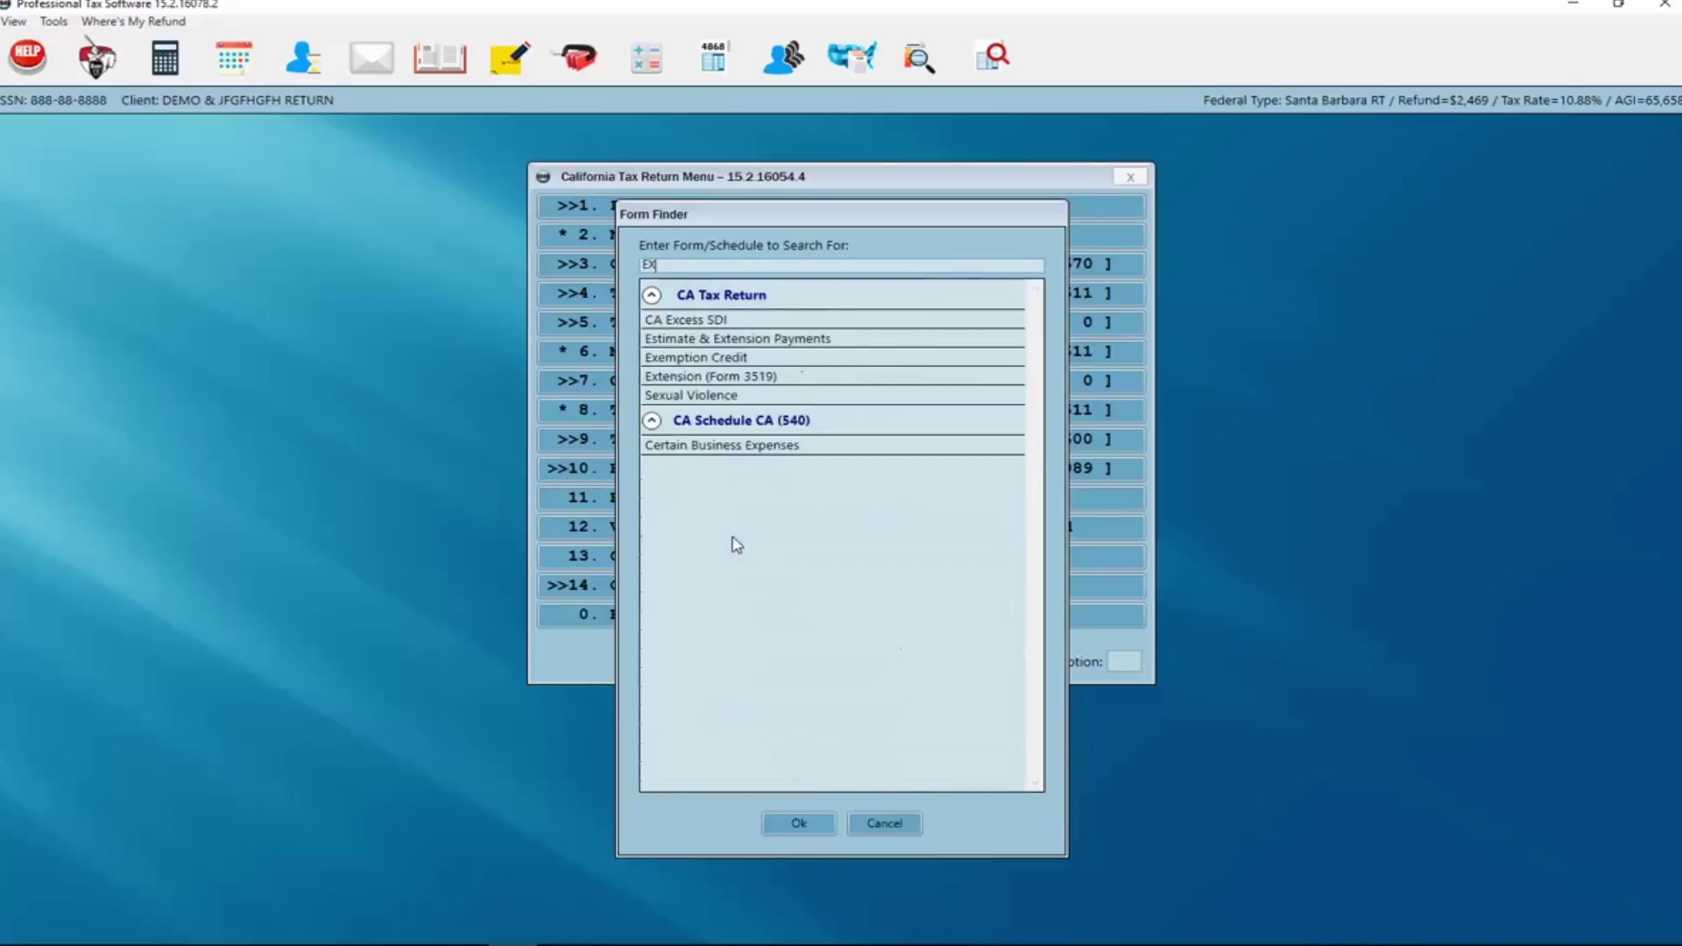
text(T)
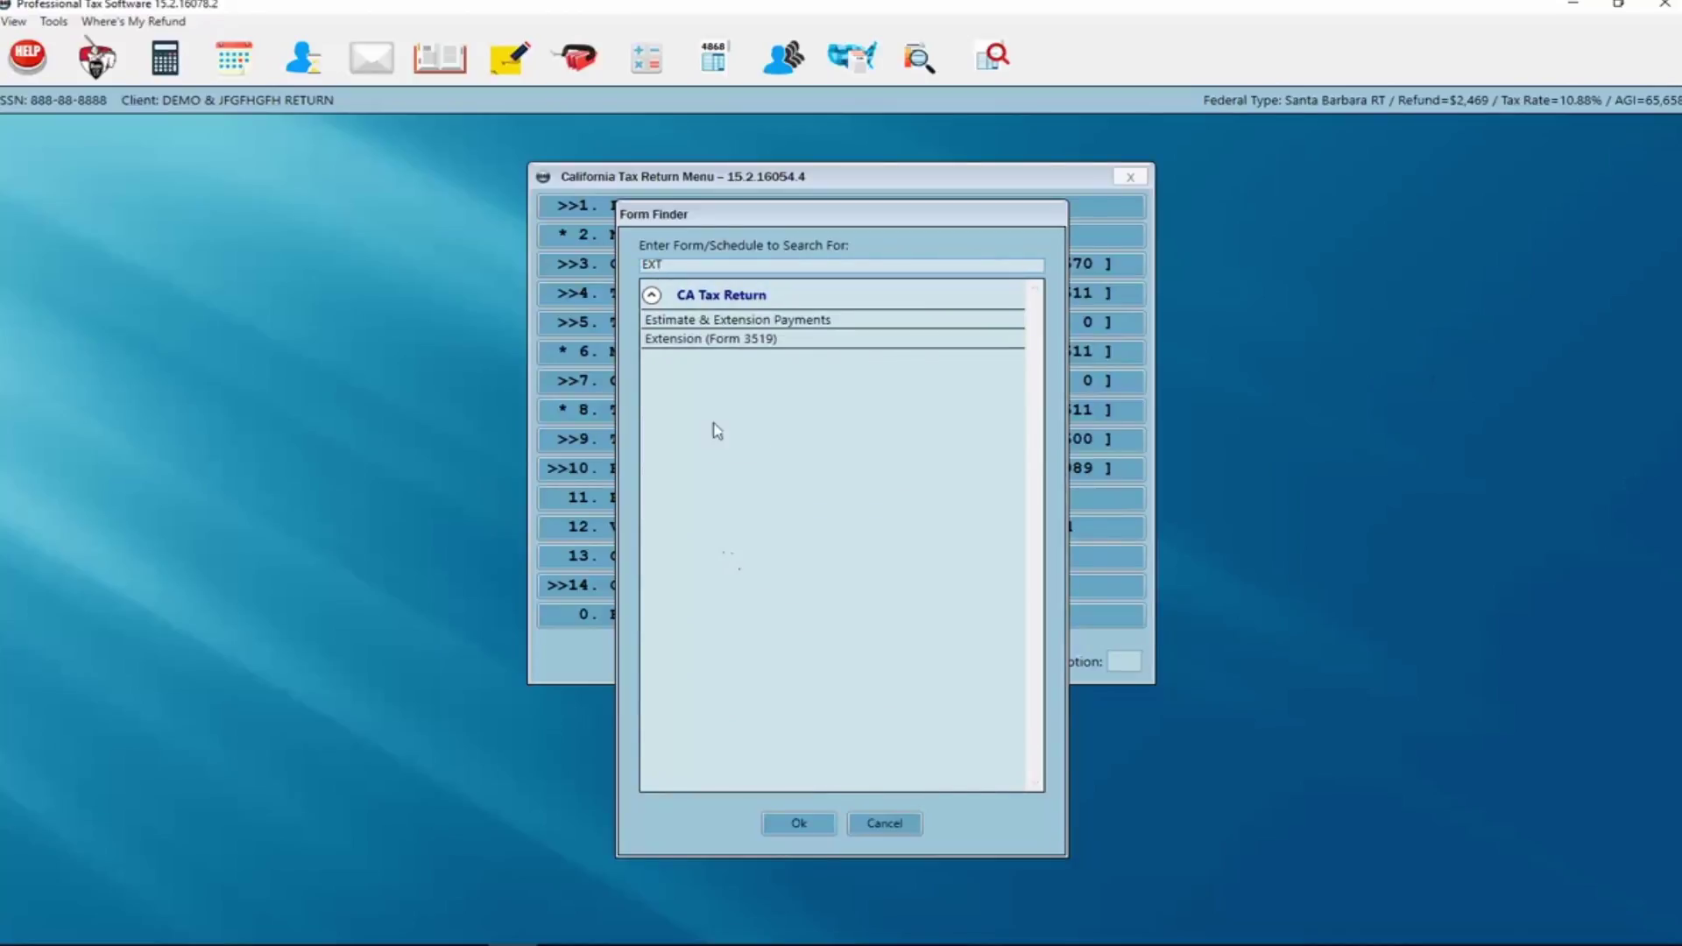
click(887, 824)
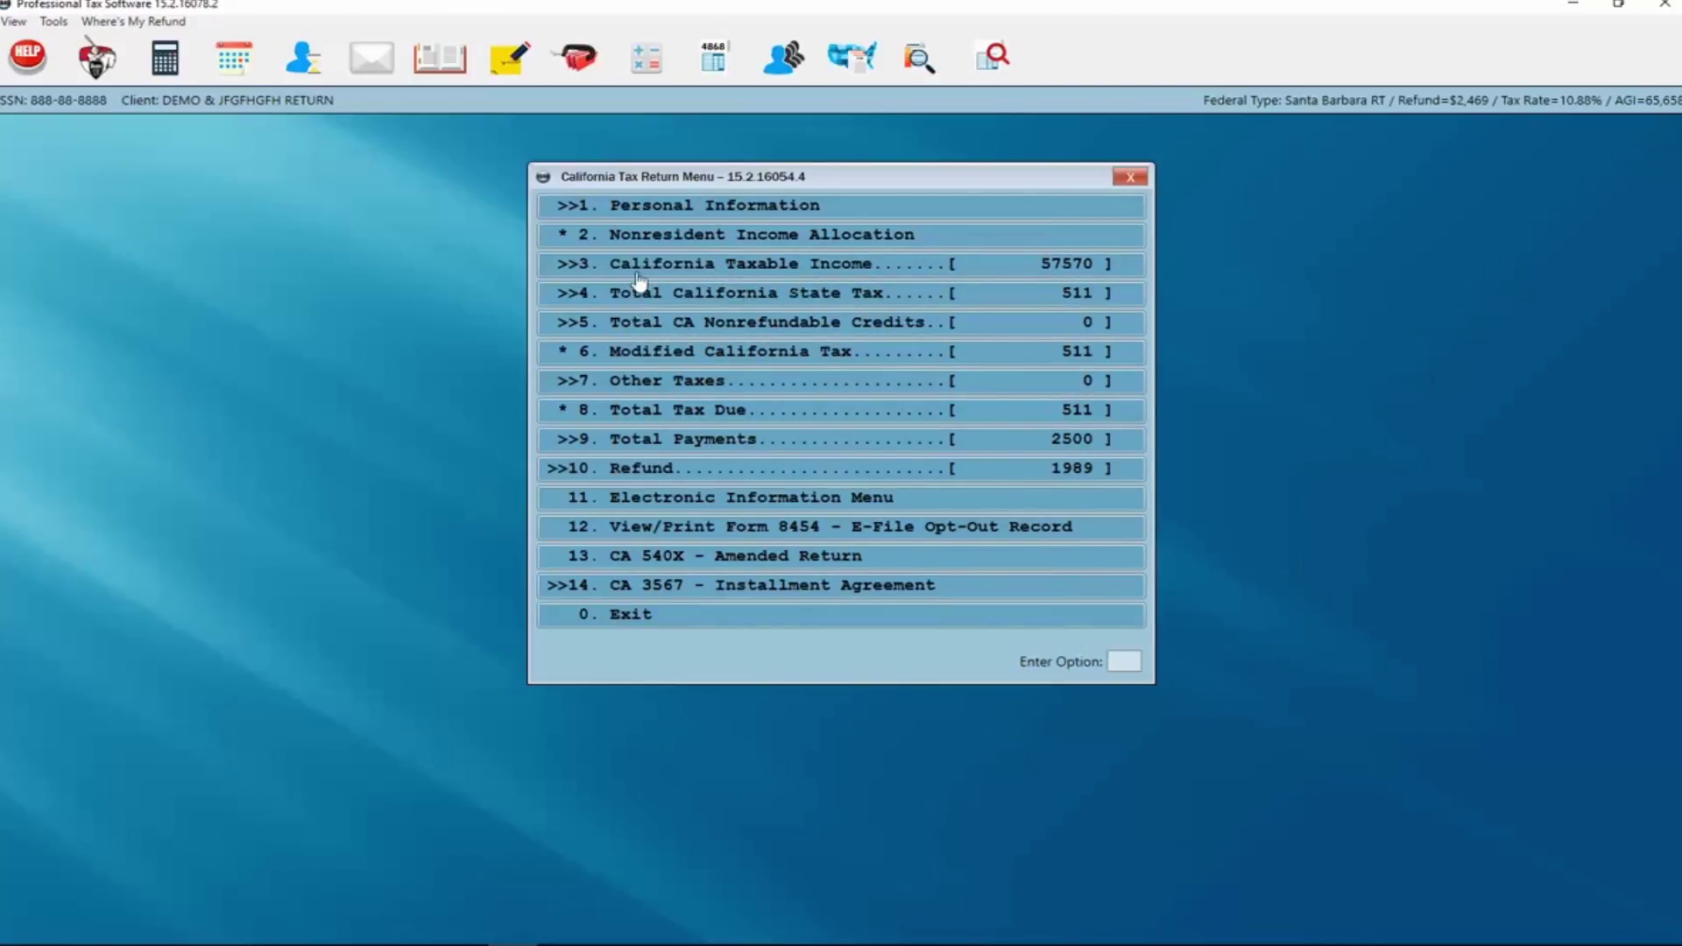
Step: Review the California return's personal information, including the Other Categories entries, and return to the California Tax Return Menu
click(638, 209)
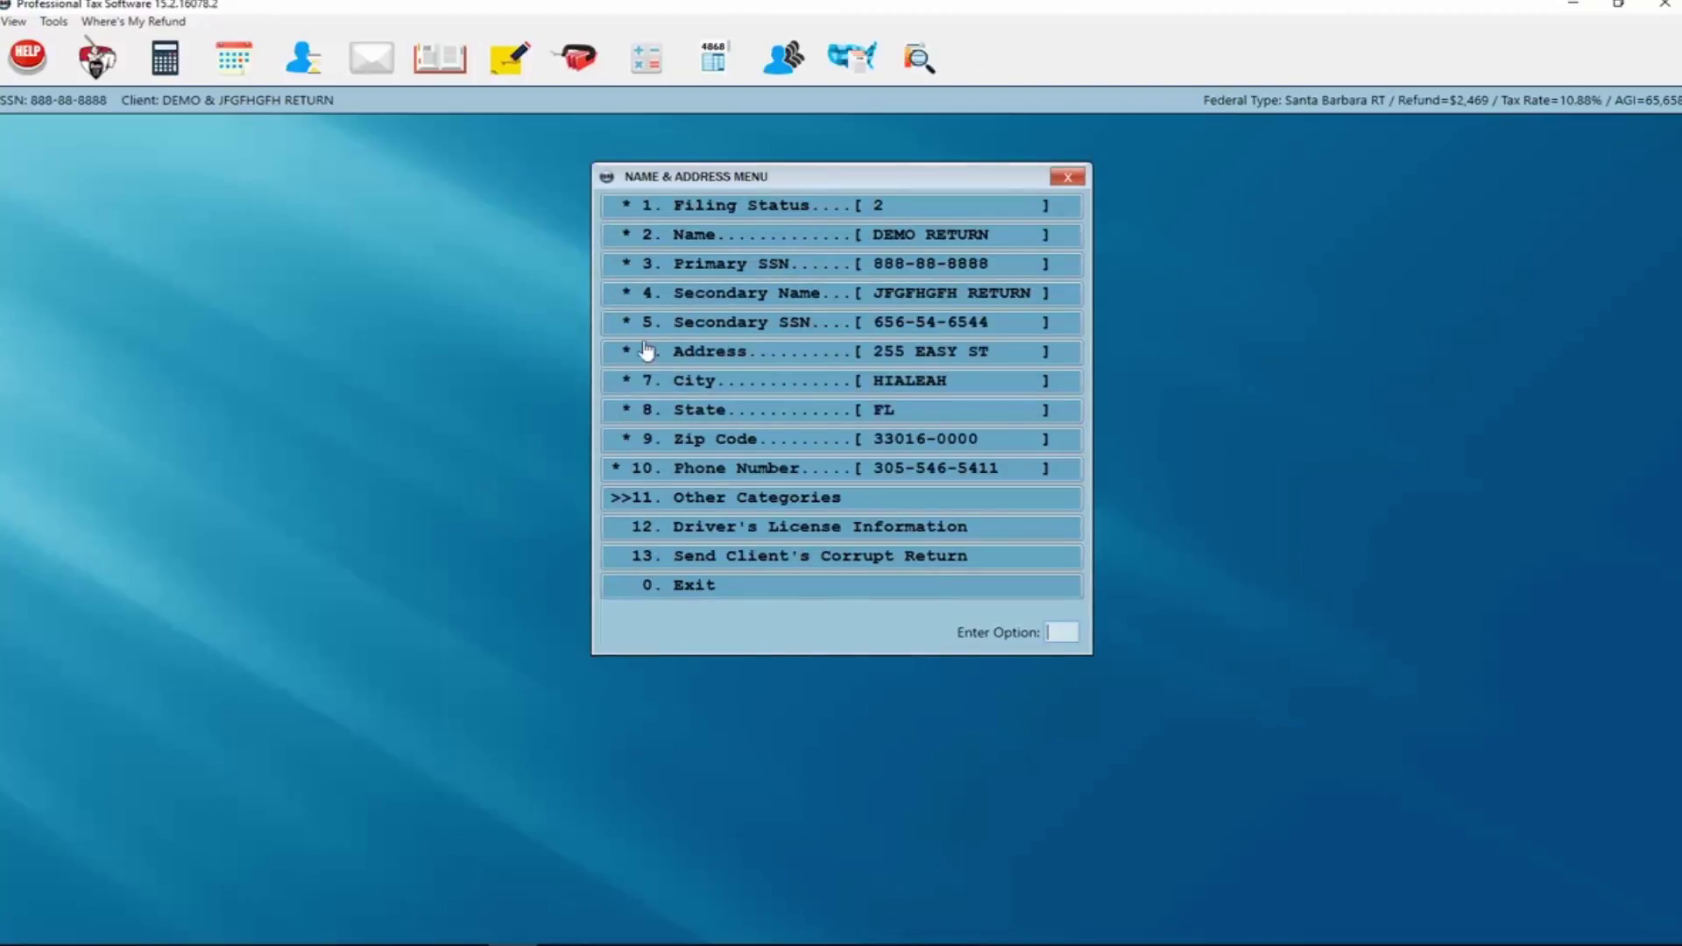
click(706, 501)
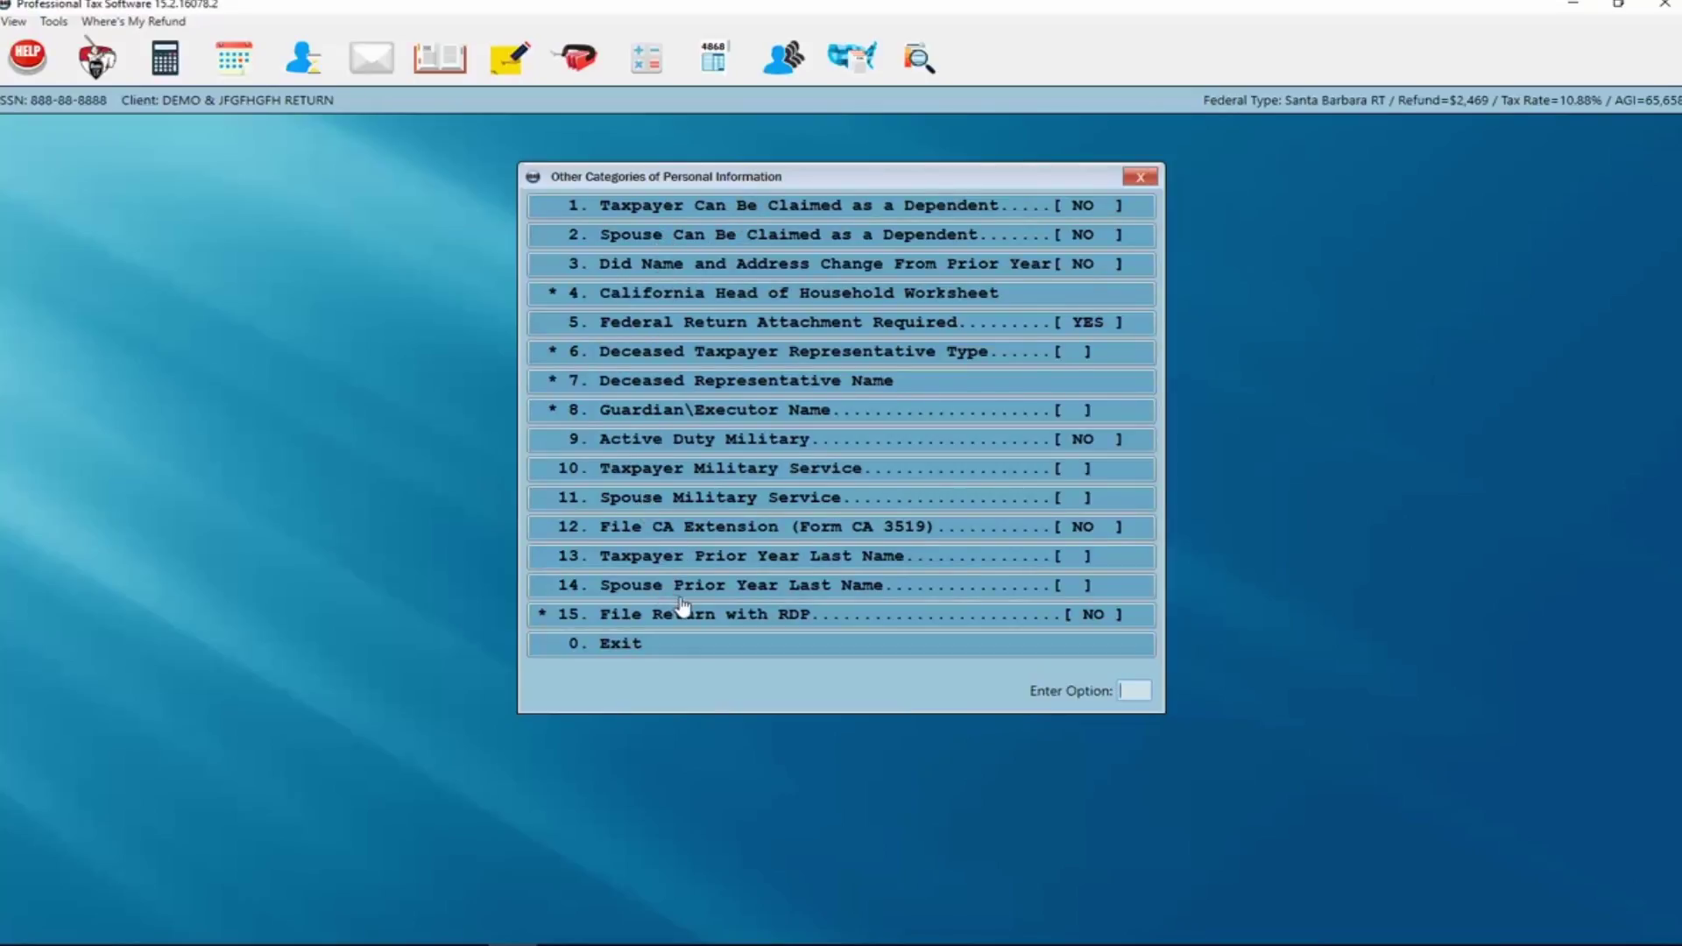
click(668, 653)
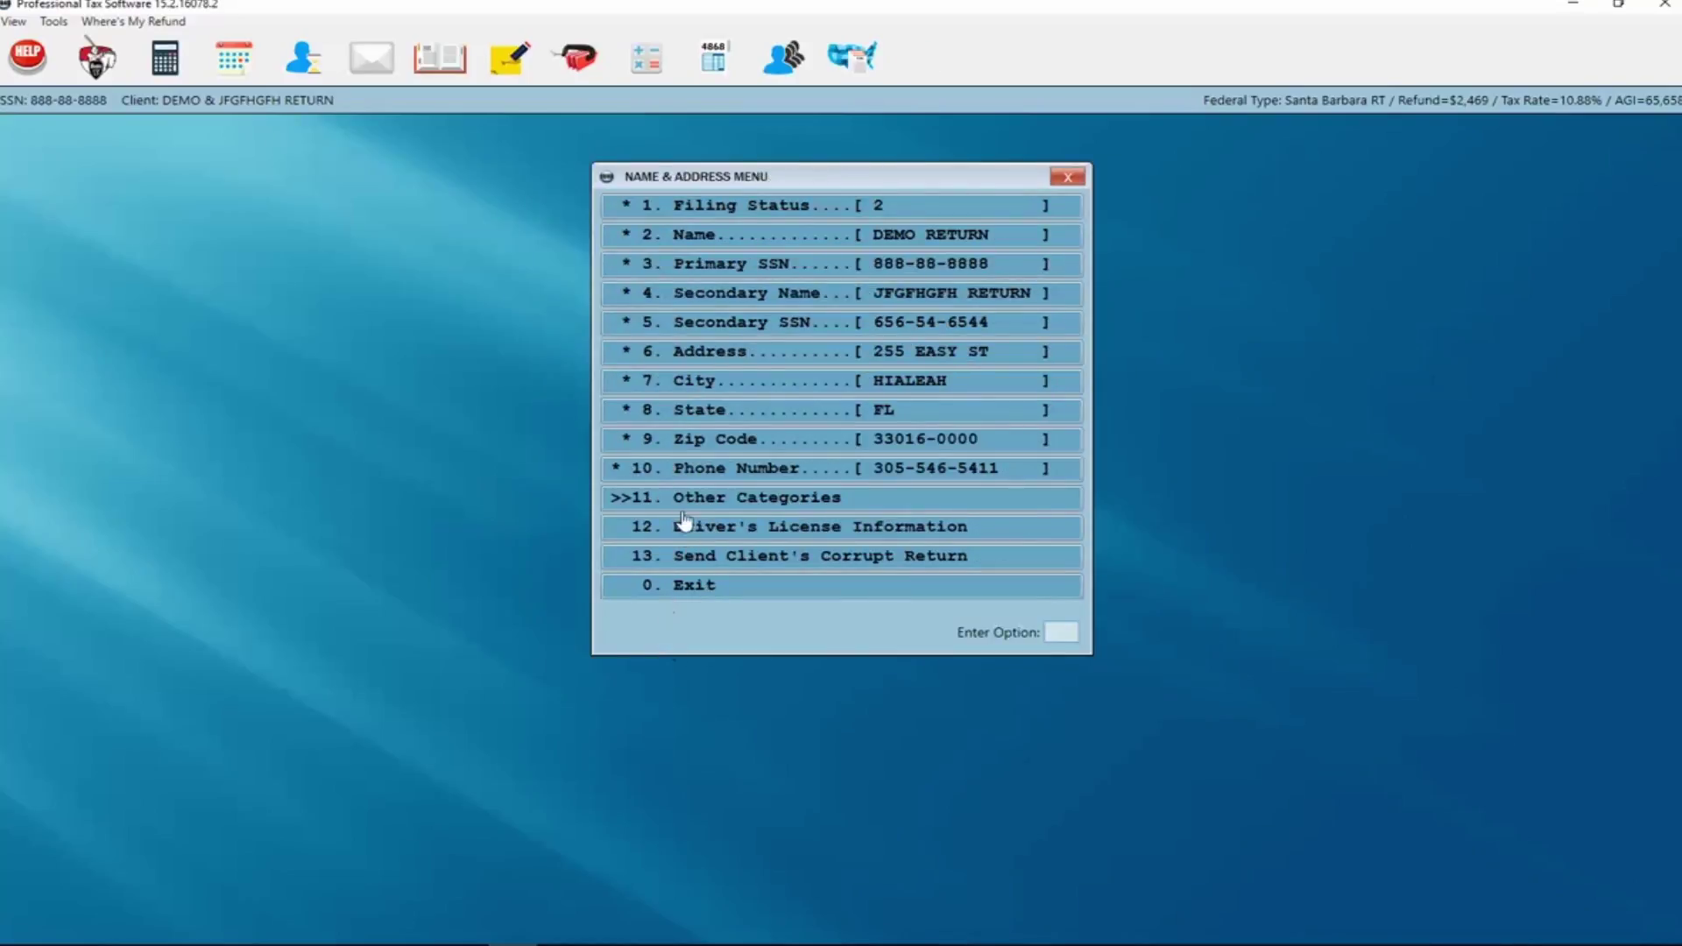
click(689, 592)
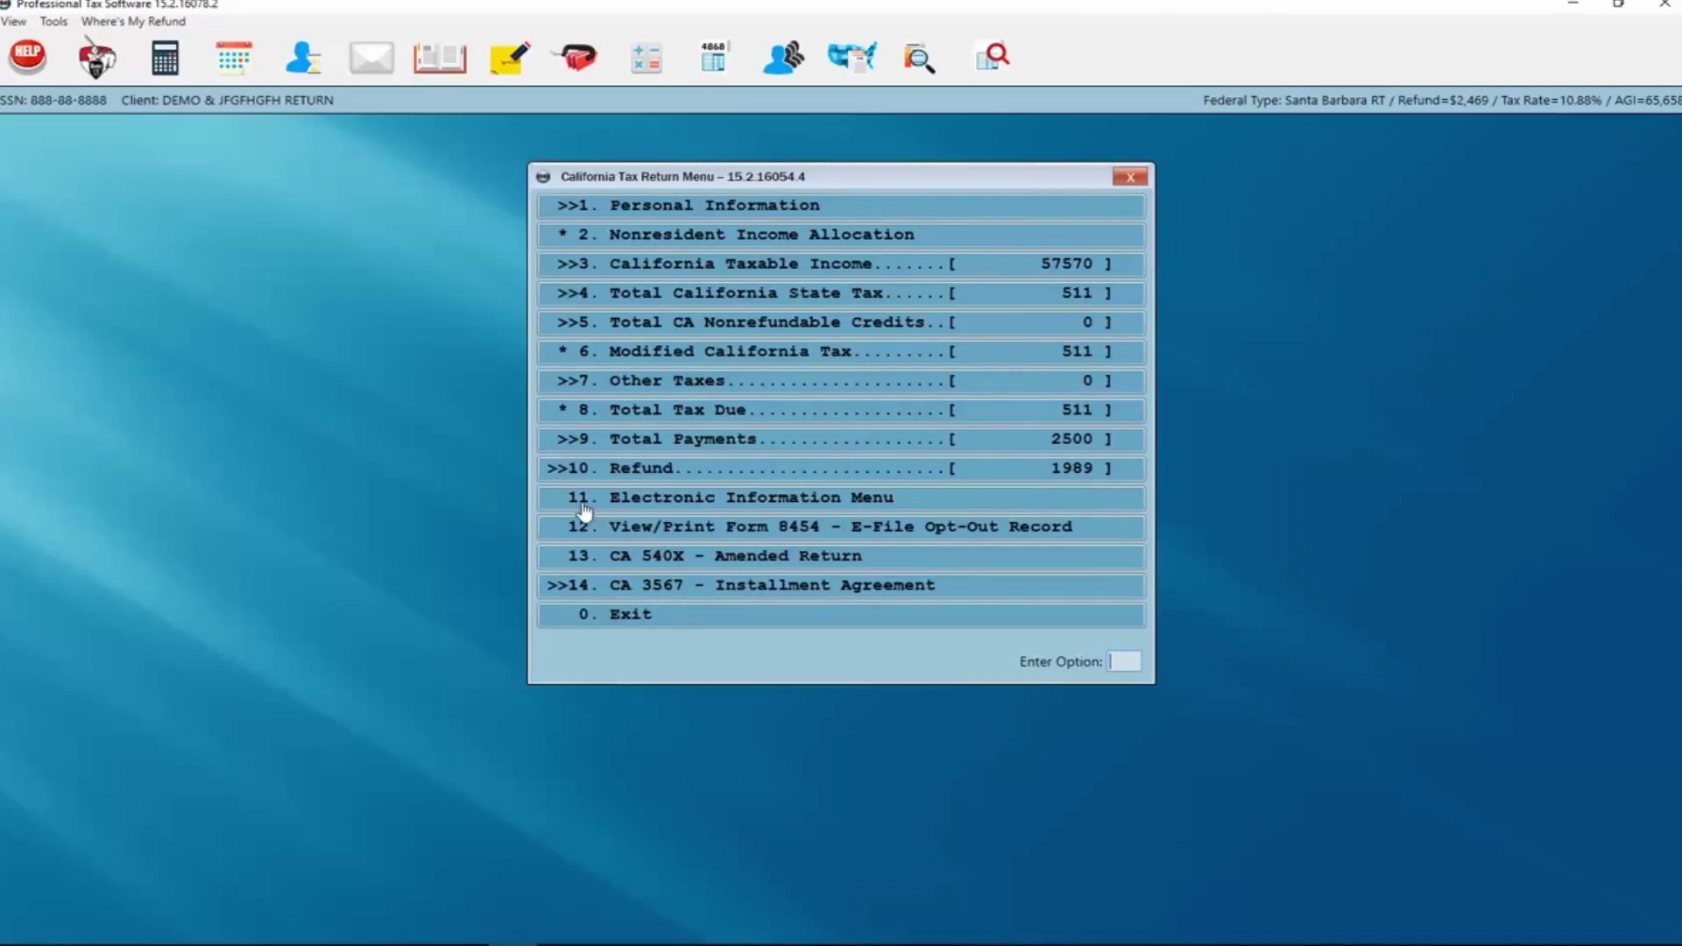
Step: Set the California return to file electronically through the bank, decline printing CA Form 8879, and exit to the state list
click(625, 499)
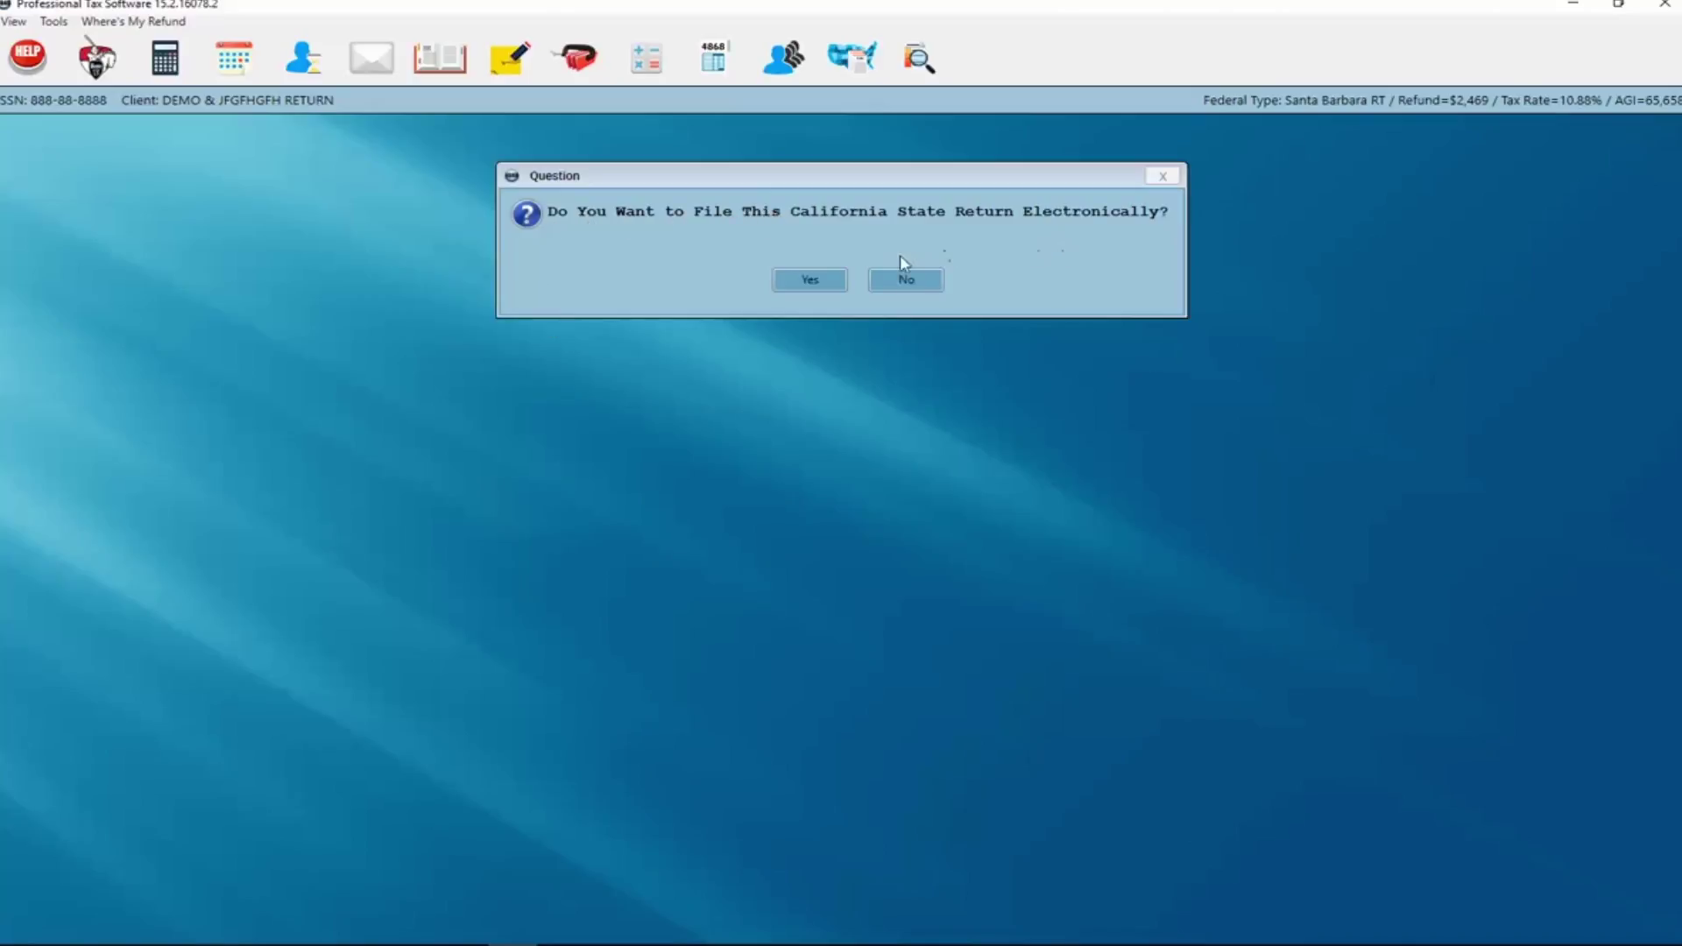
click(804, 281)
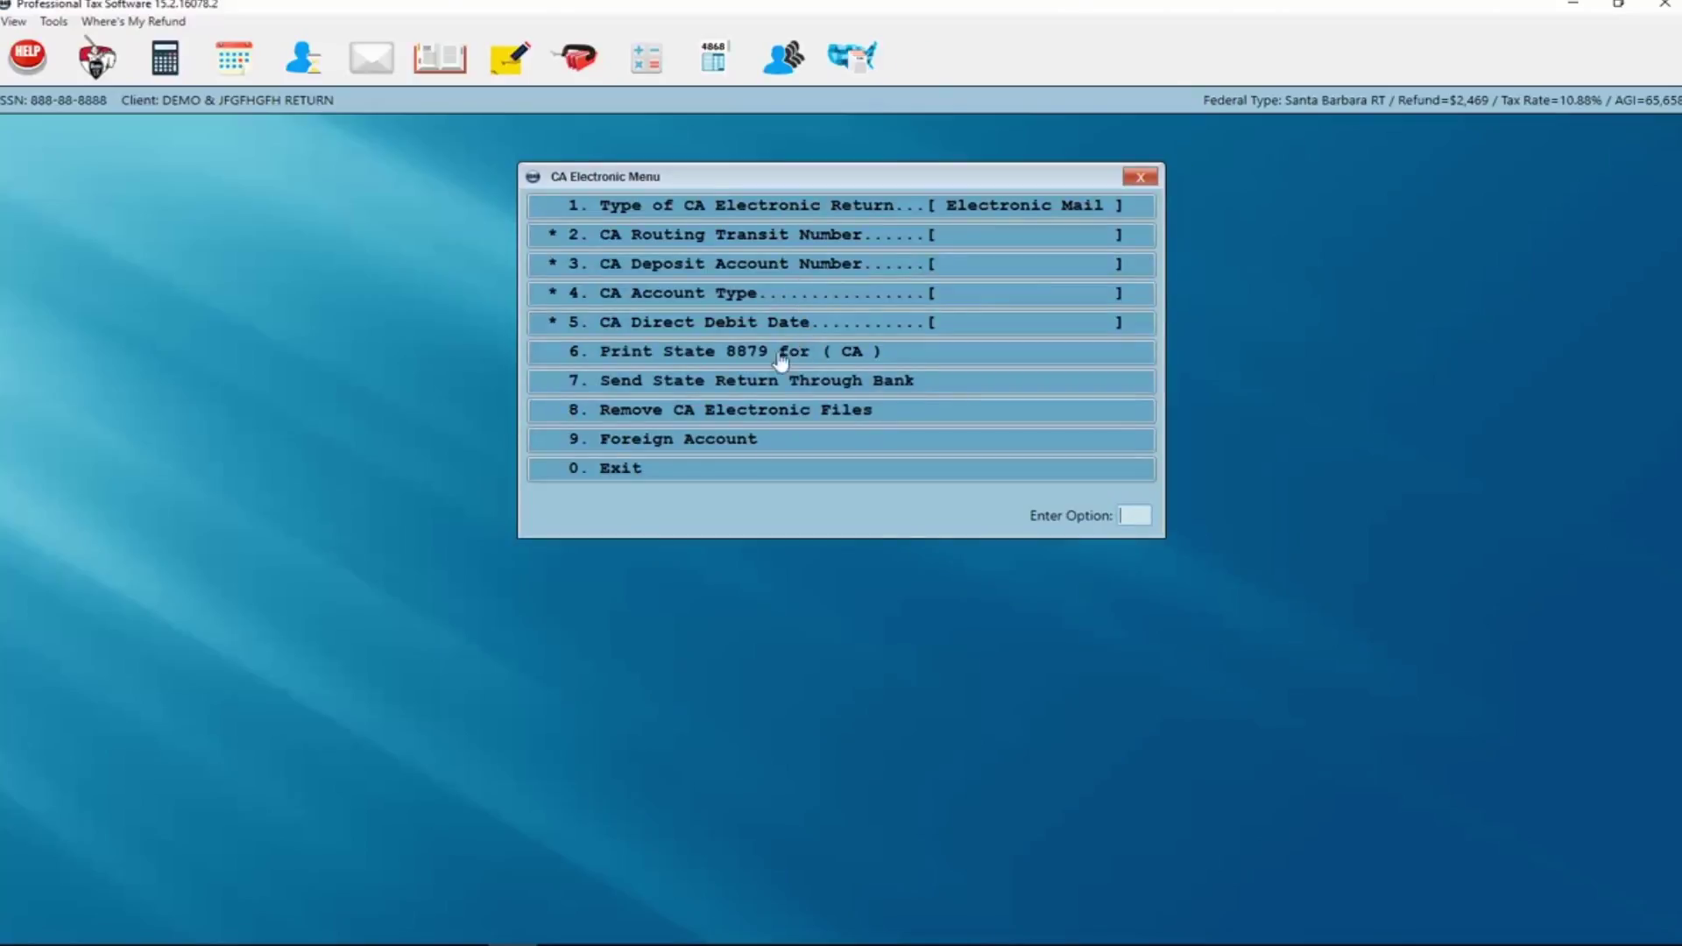
click(670, 386)
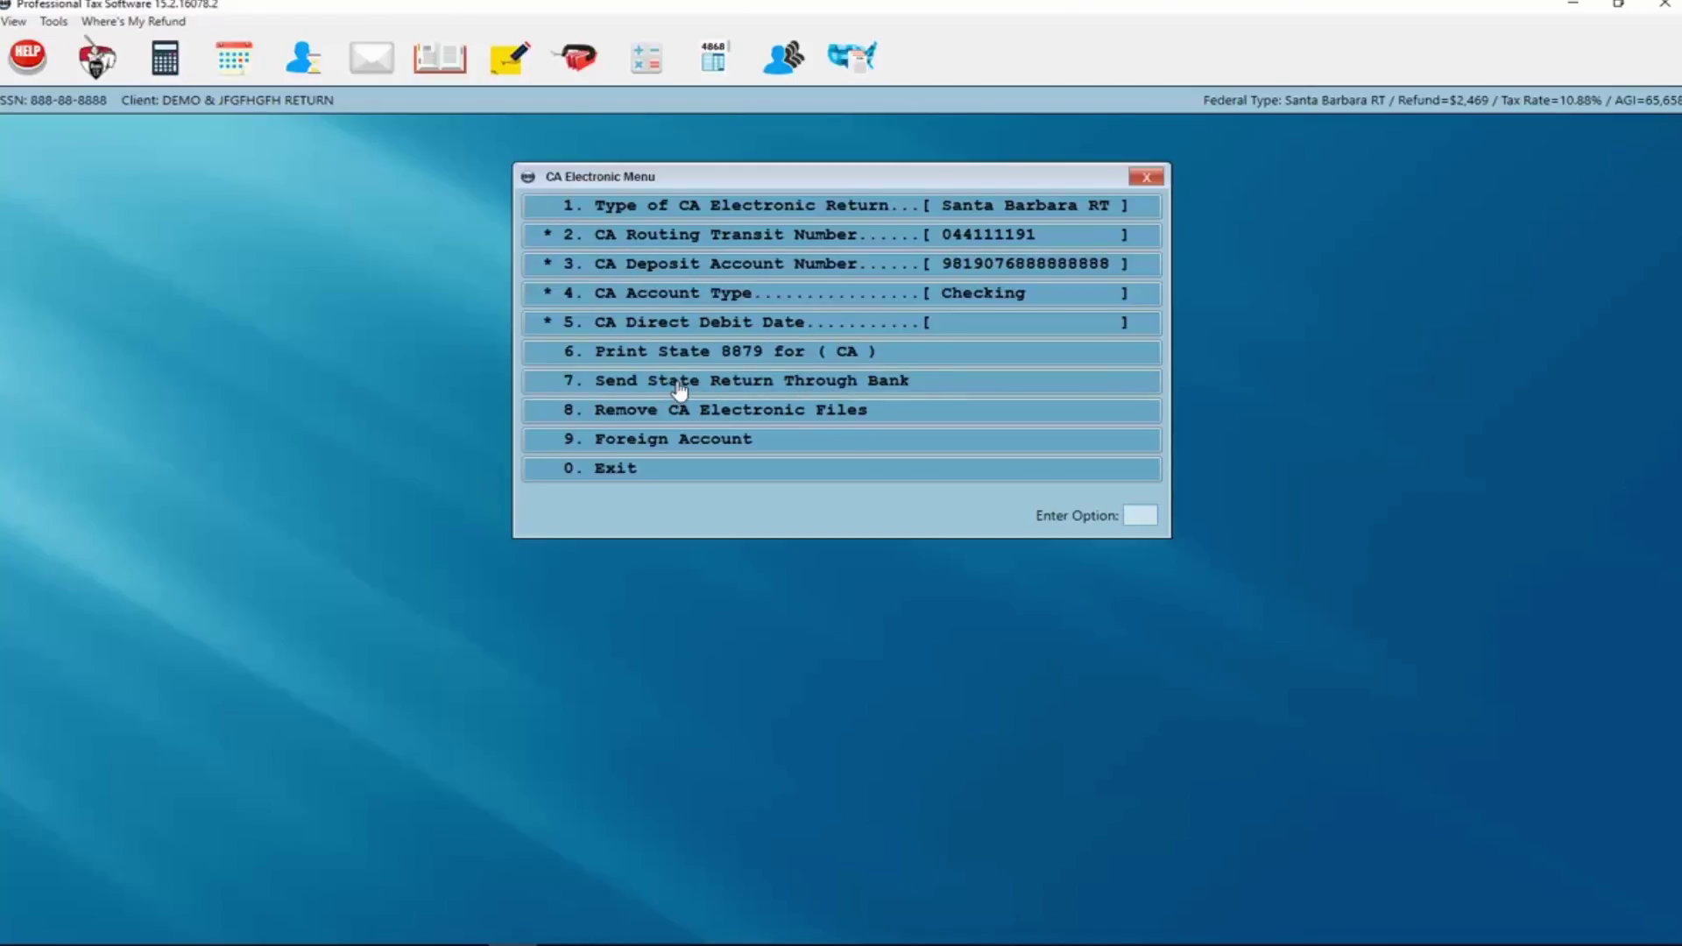
click(645, 473)
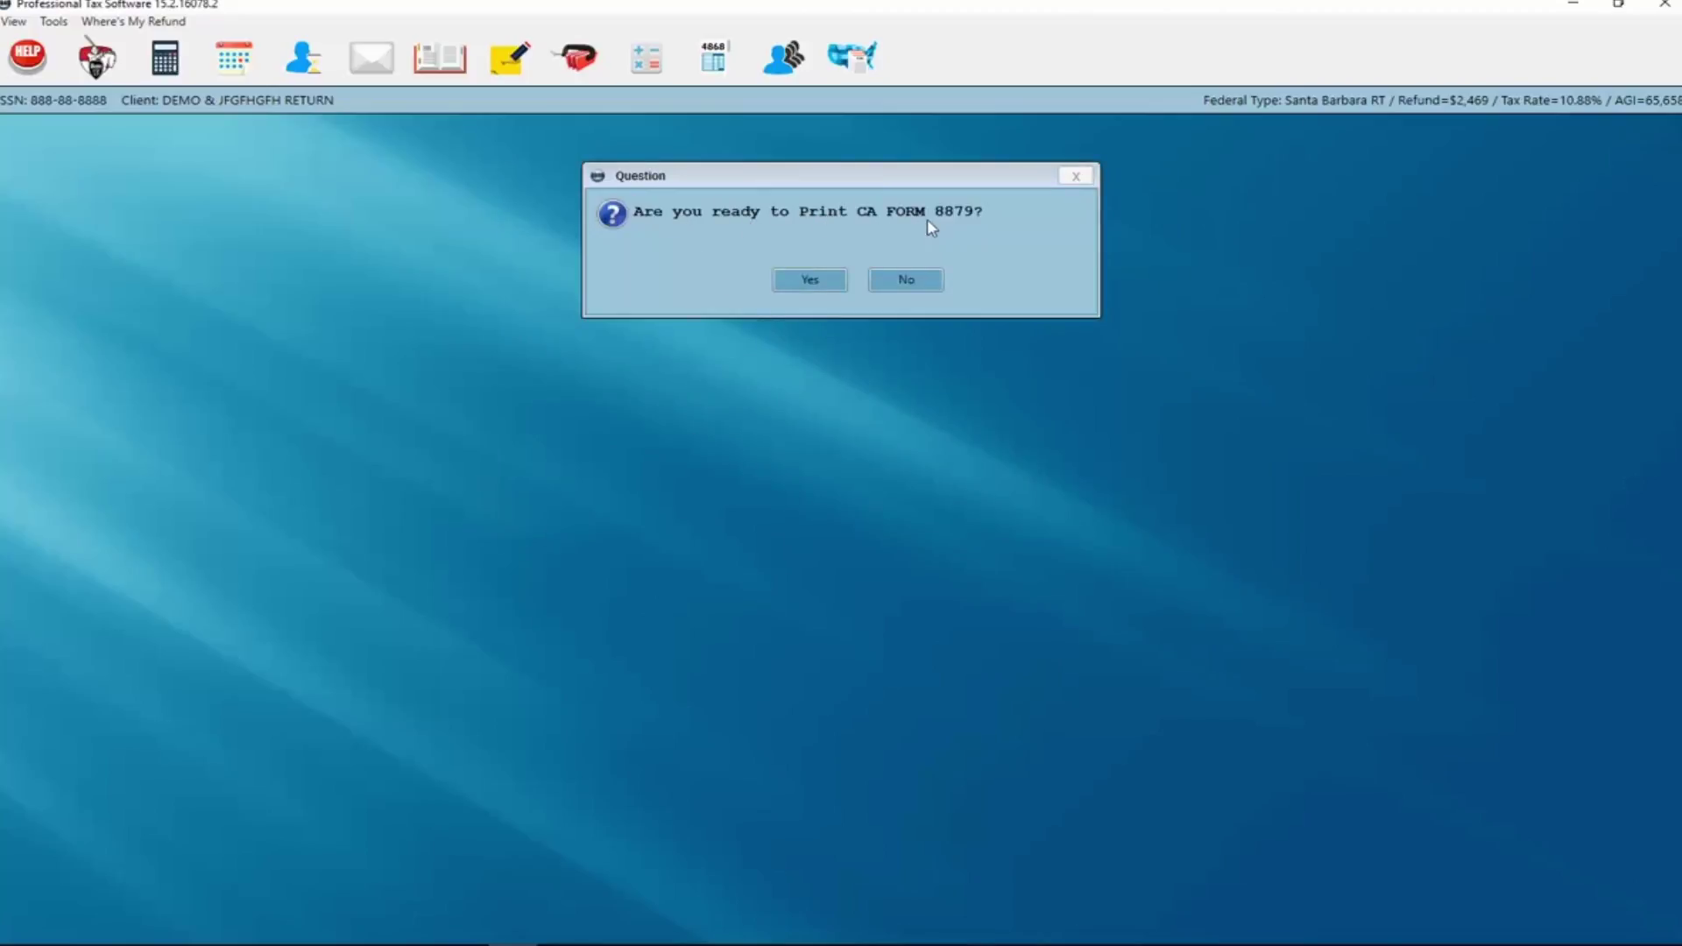
click(905, 280)
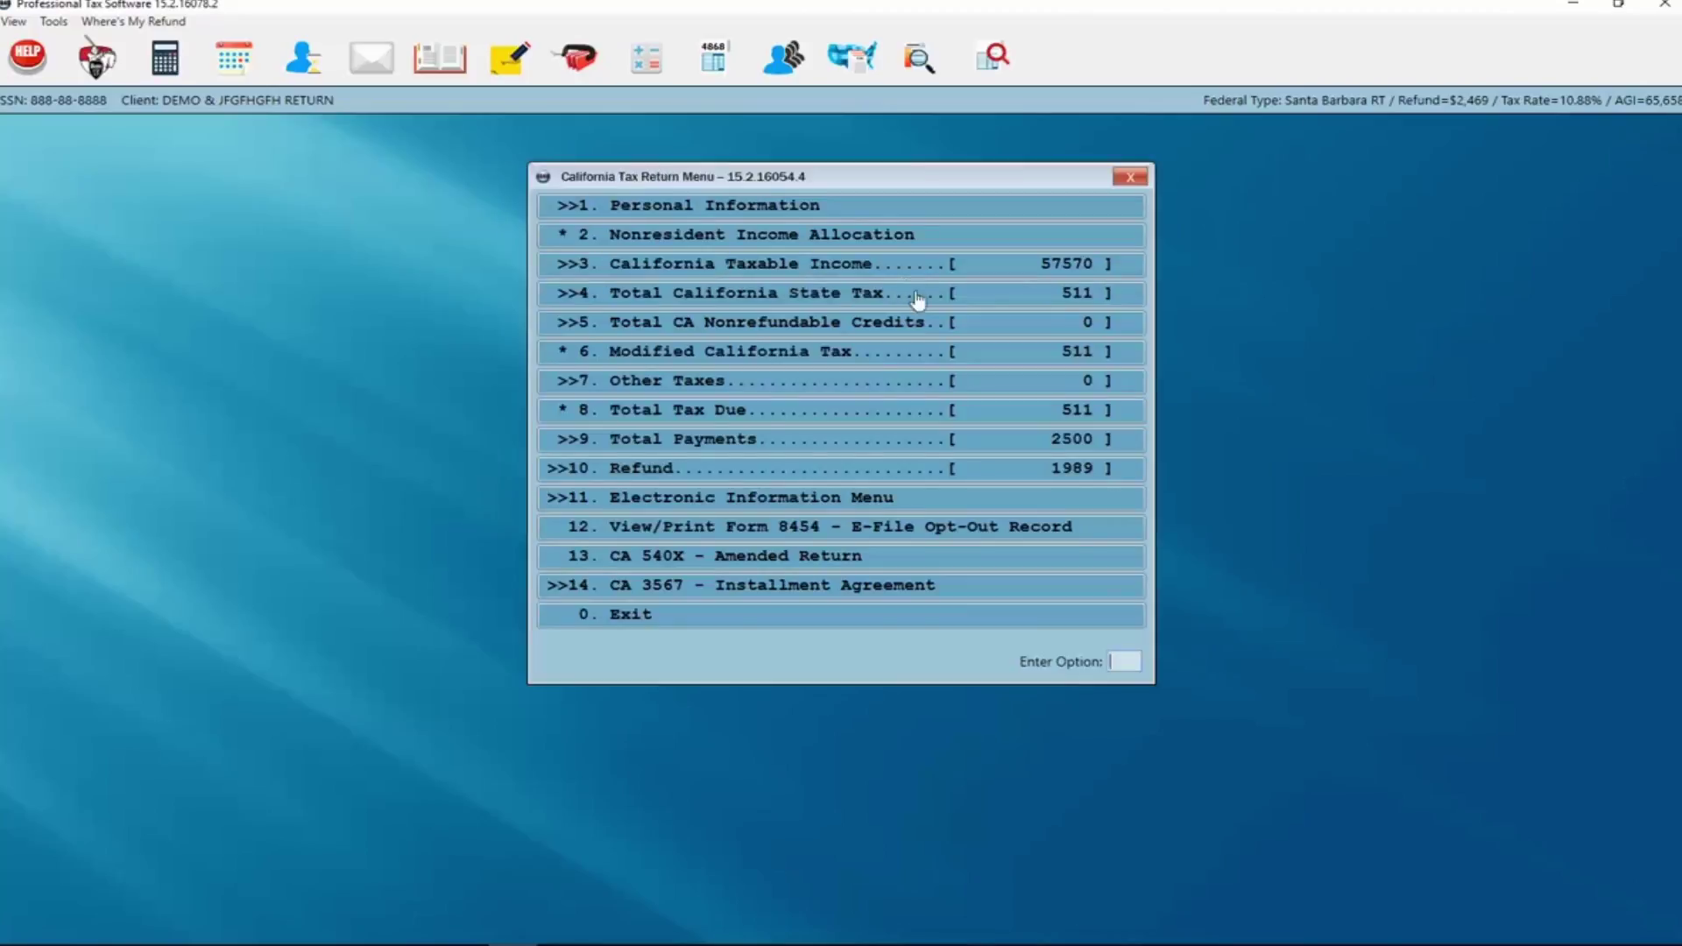
click(638, 618)
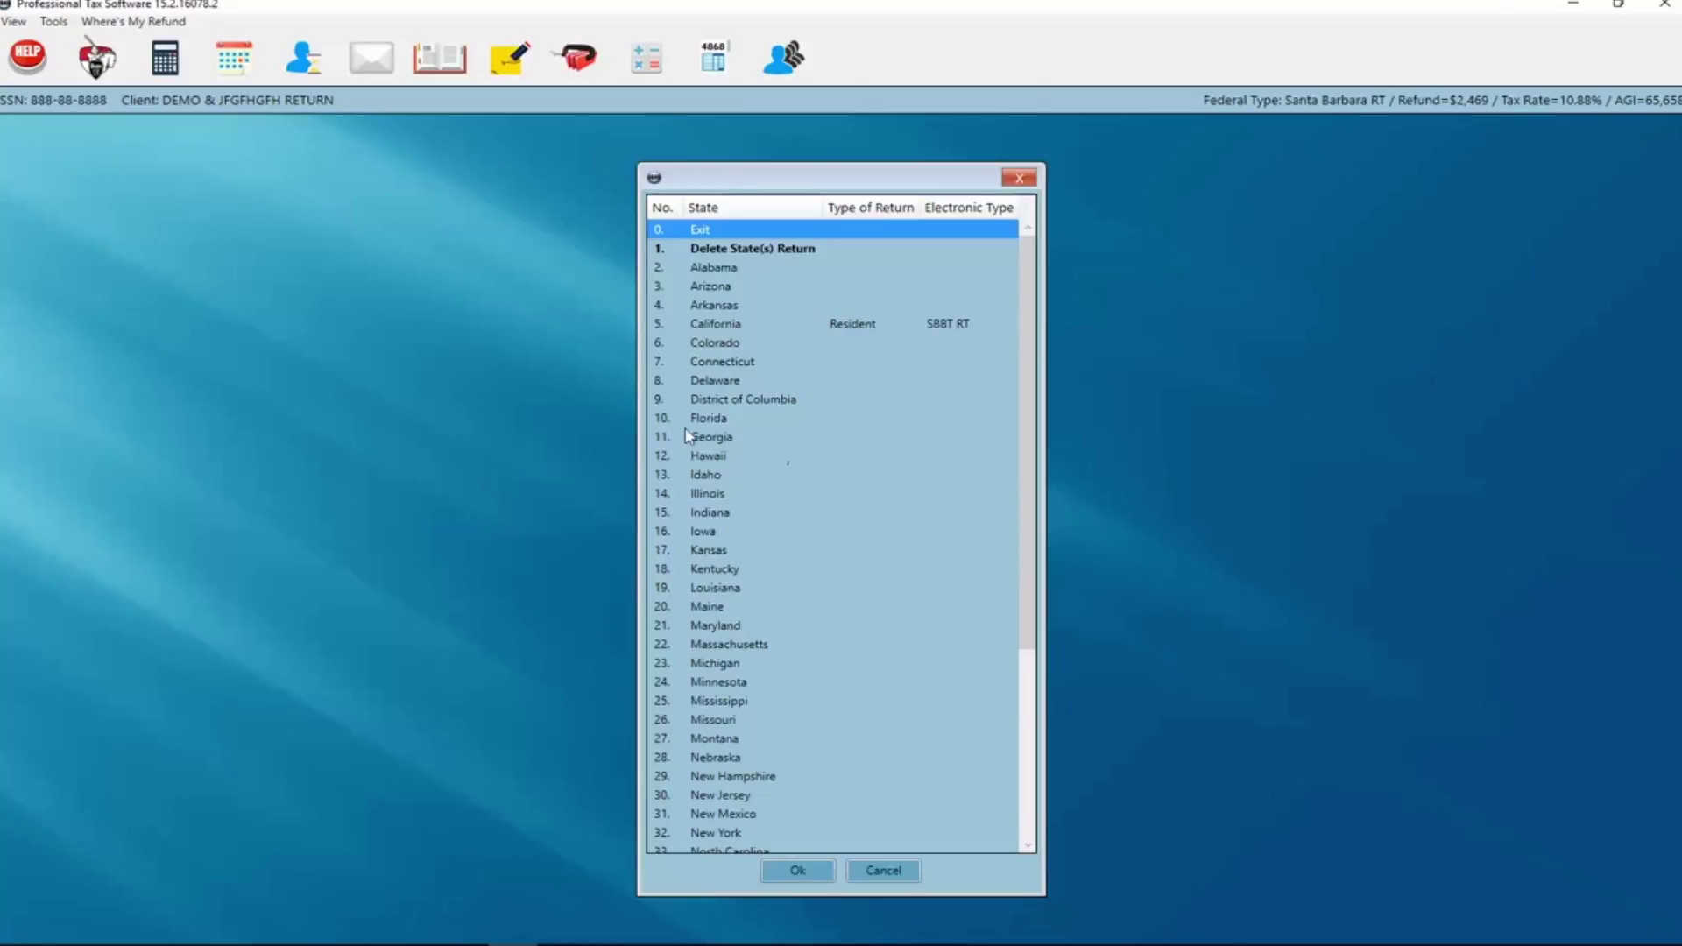
Step: Delete the existing CA Return from the state returns
scroll(759, 491, down, 1)
scroll(761, 519, down, 5)
scroll(758, 525, up, 7)
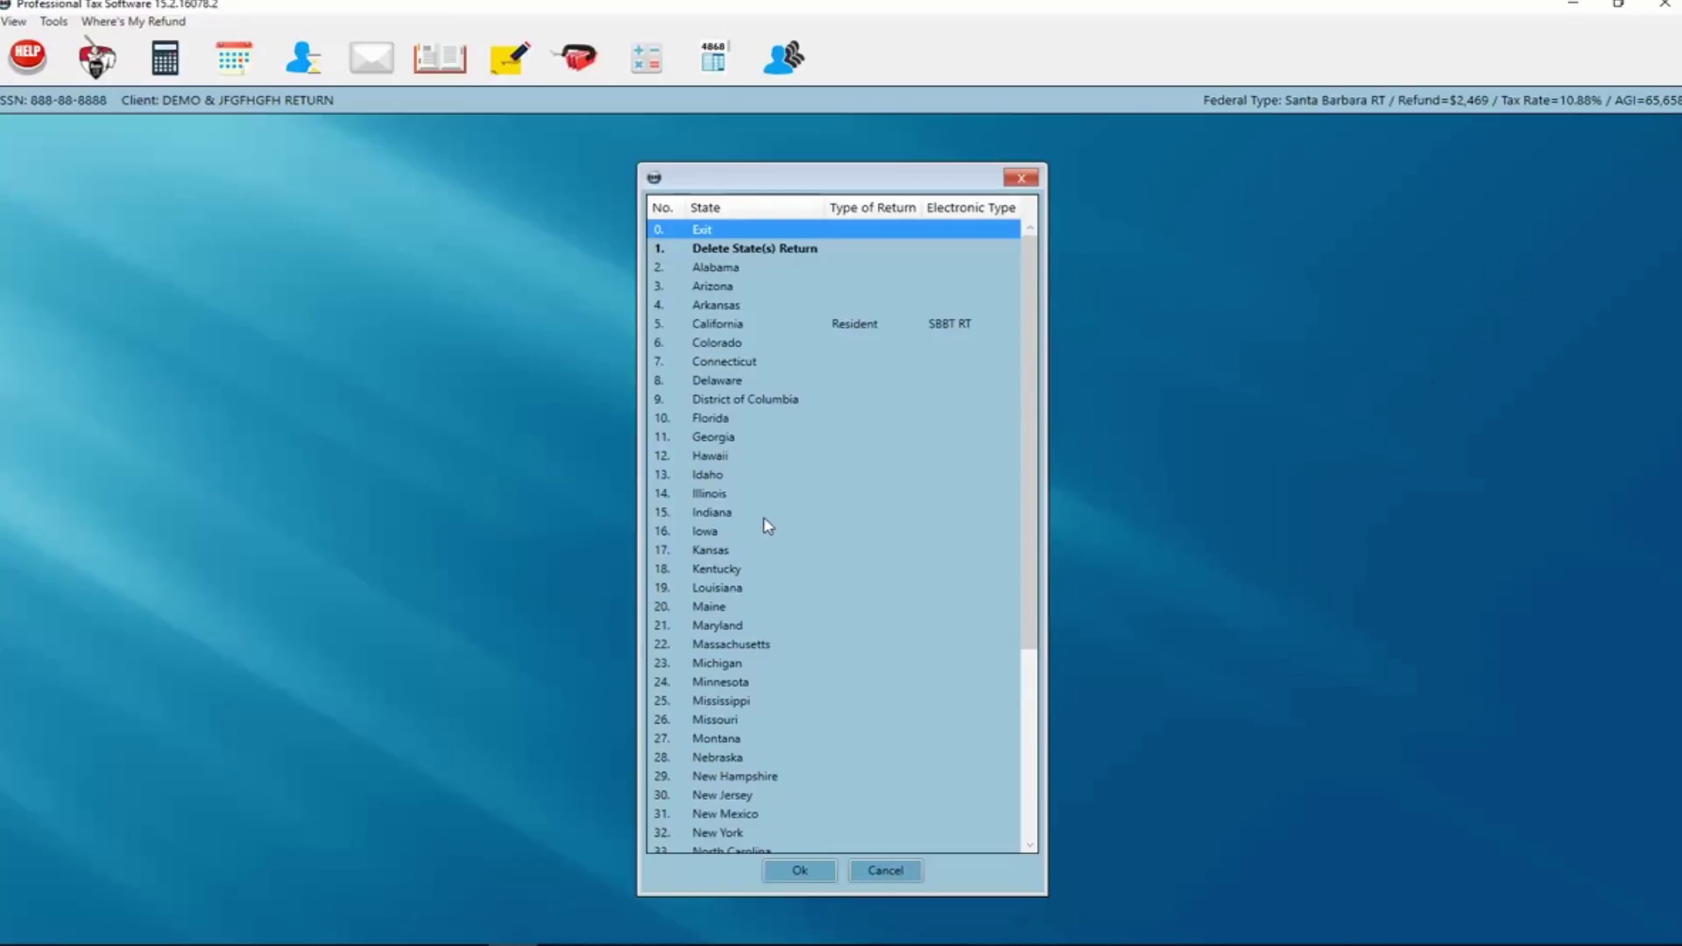
click(750, 250)
double_click(750, 250)
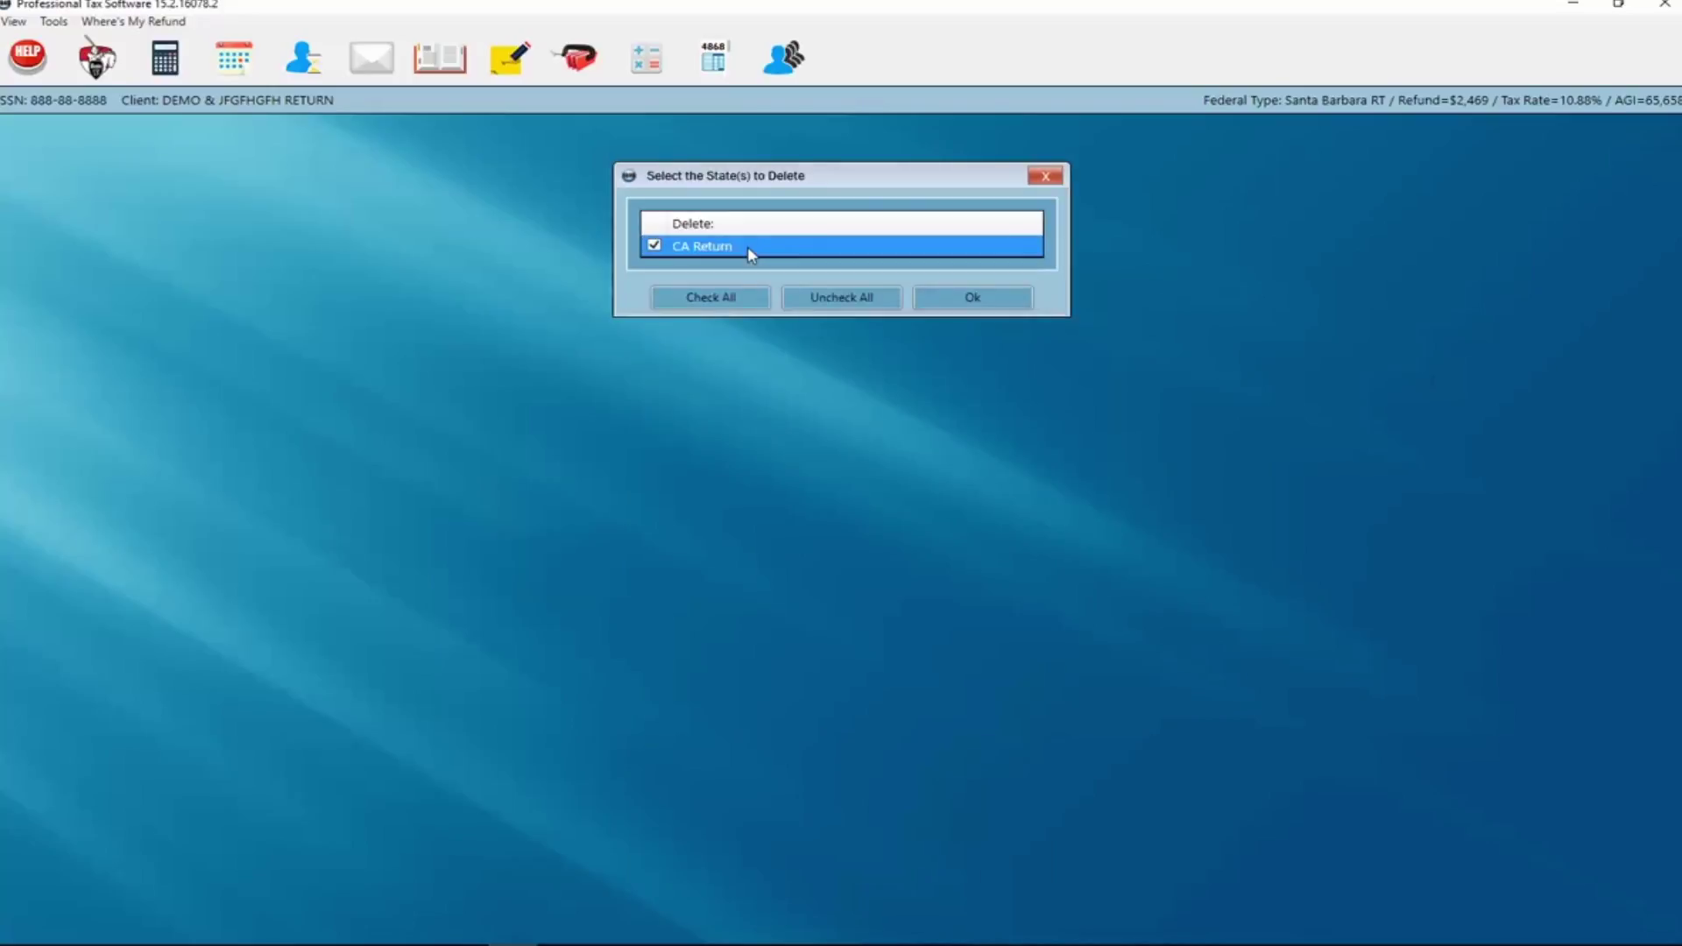
click(655, 247)
click(656, 249)
click(949, 312)
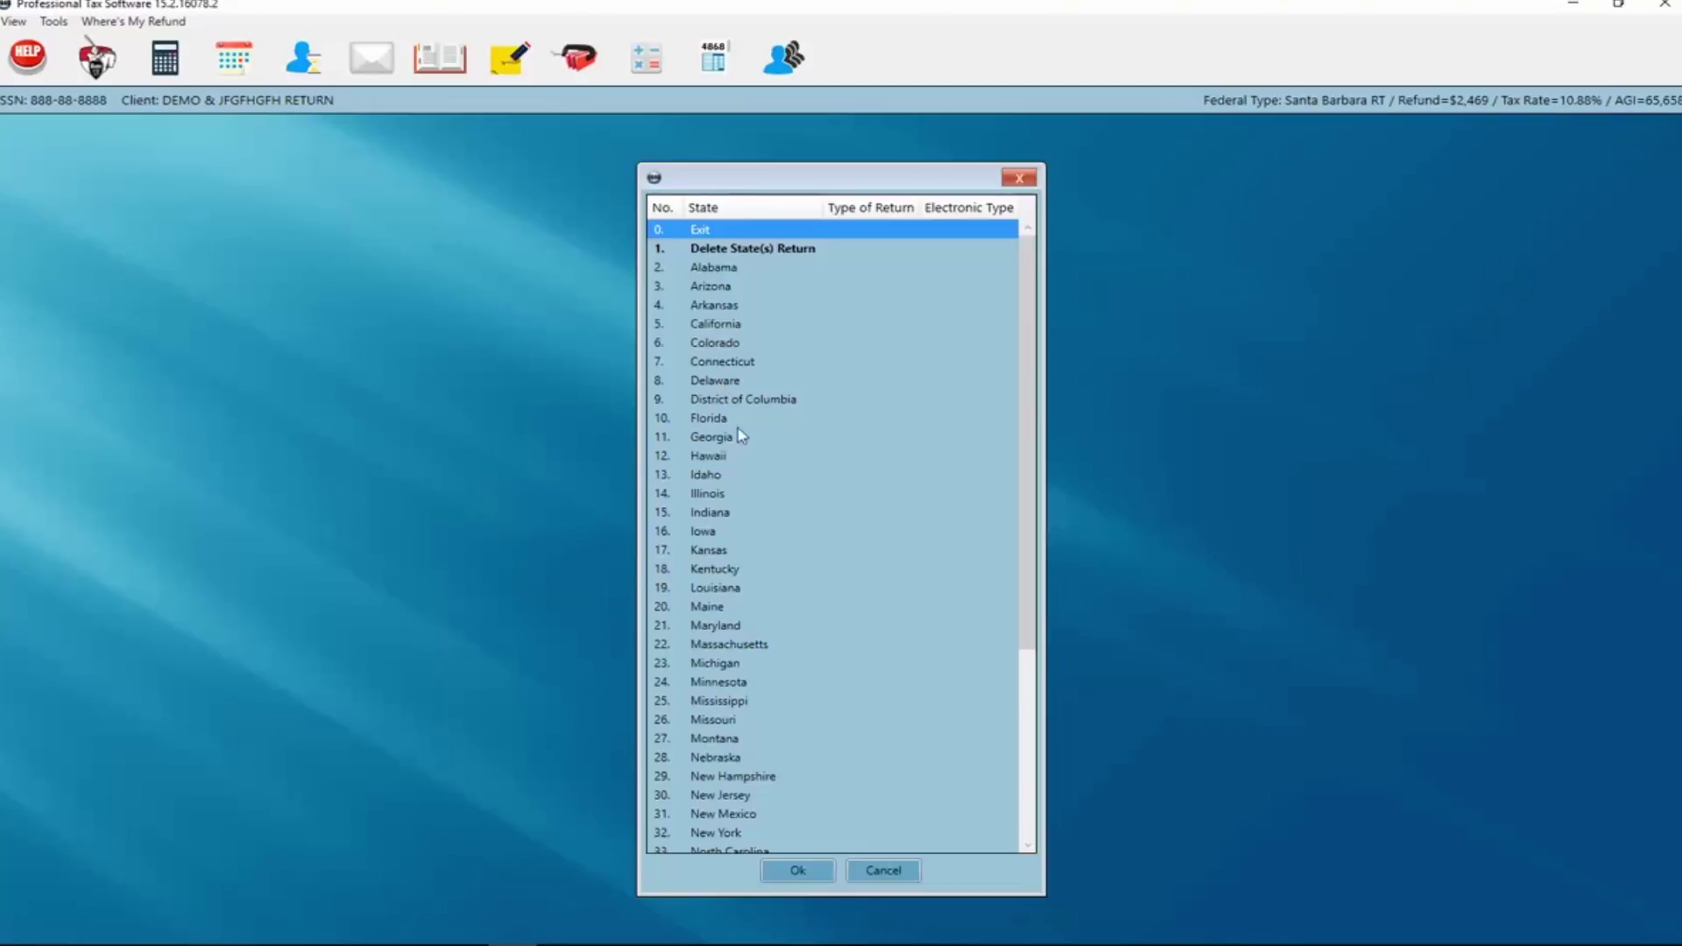
Step: Create a new California resident return without pulling the Form 4562 assets, and exit it while declining electronic filing
click(695, 326)
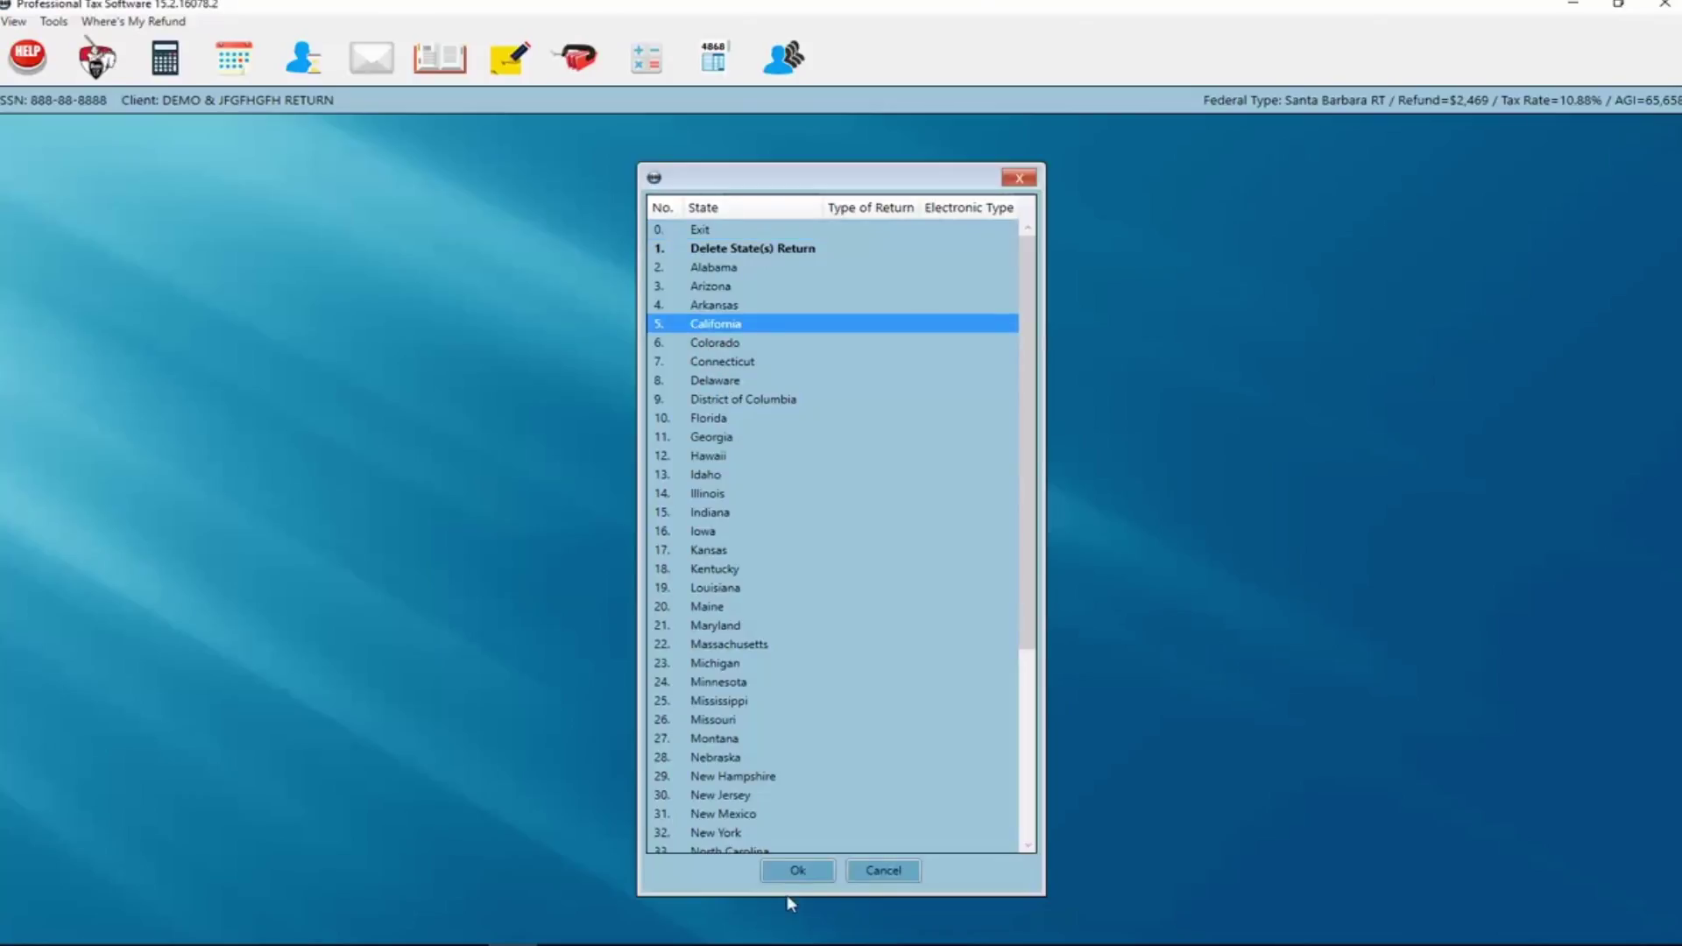
click(793, 871)
click(841, 232)
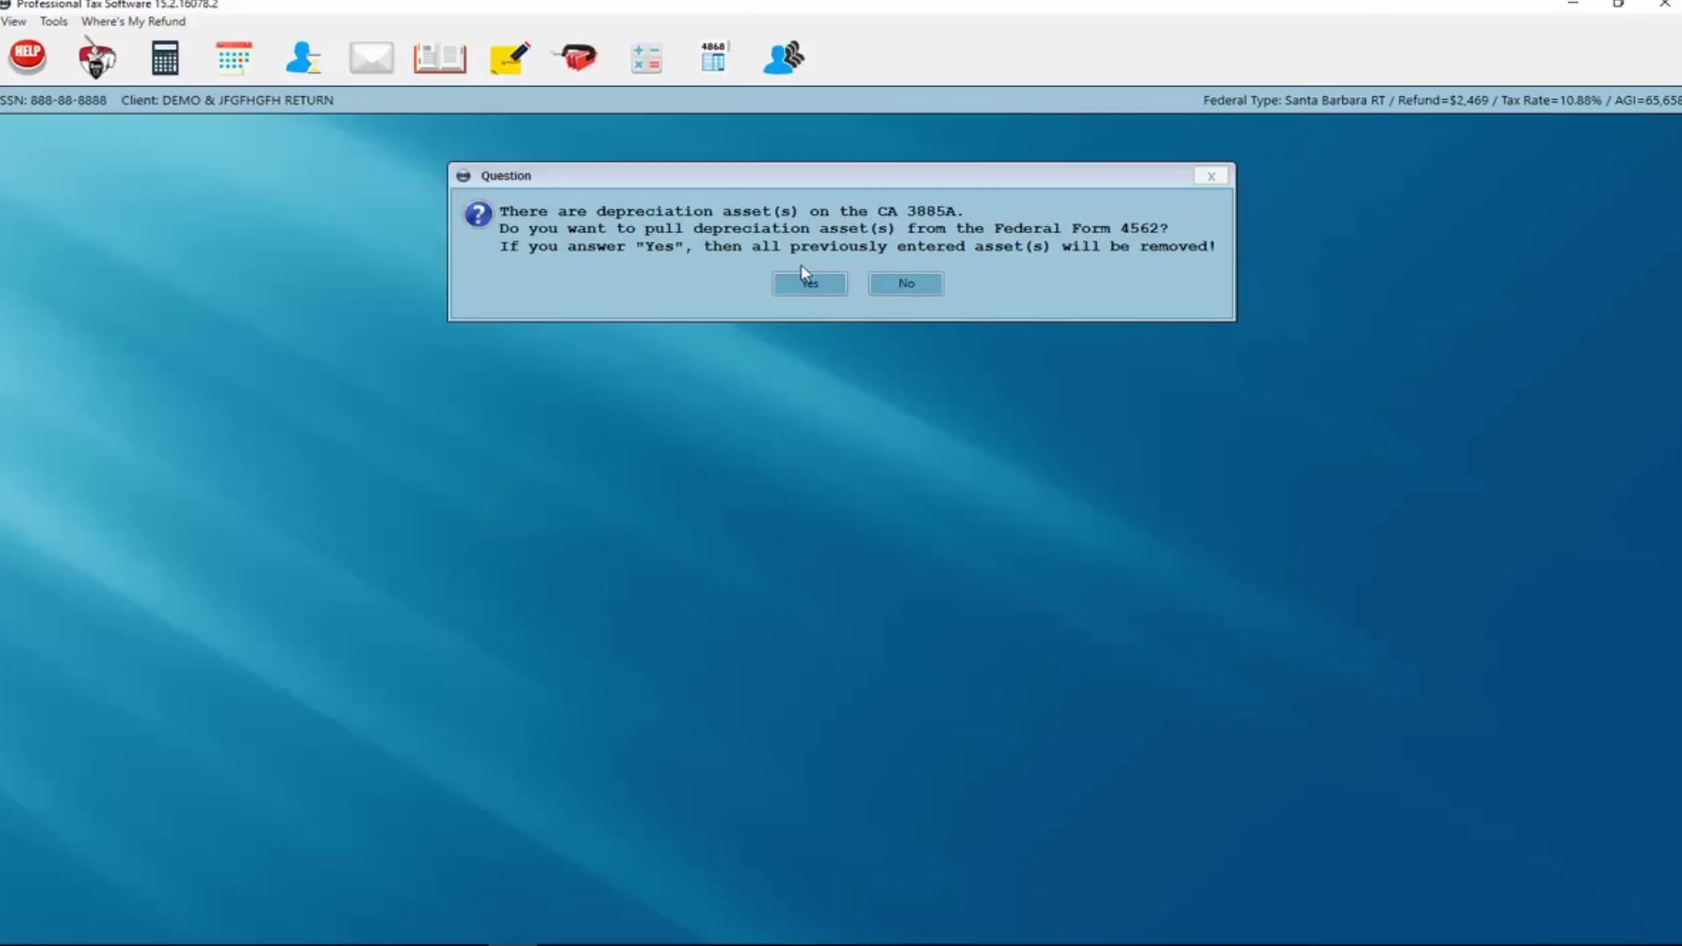
click(890, 286)
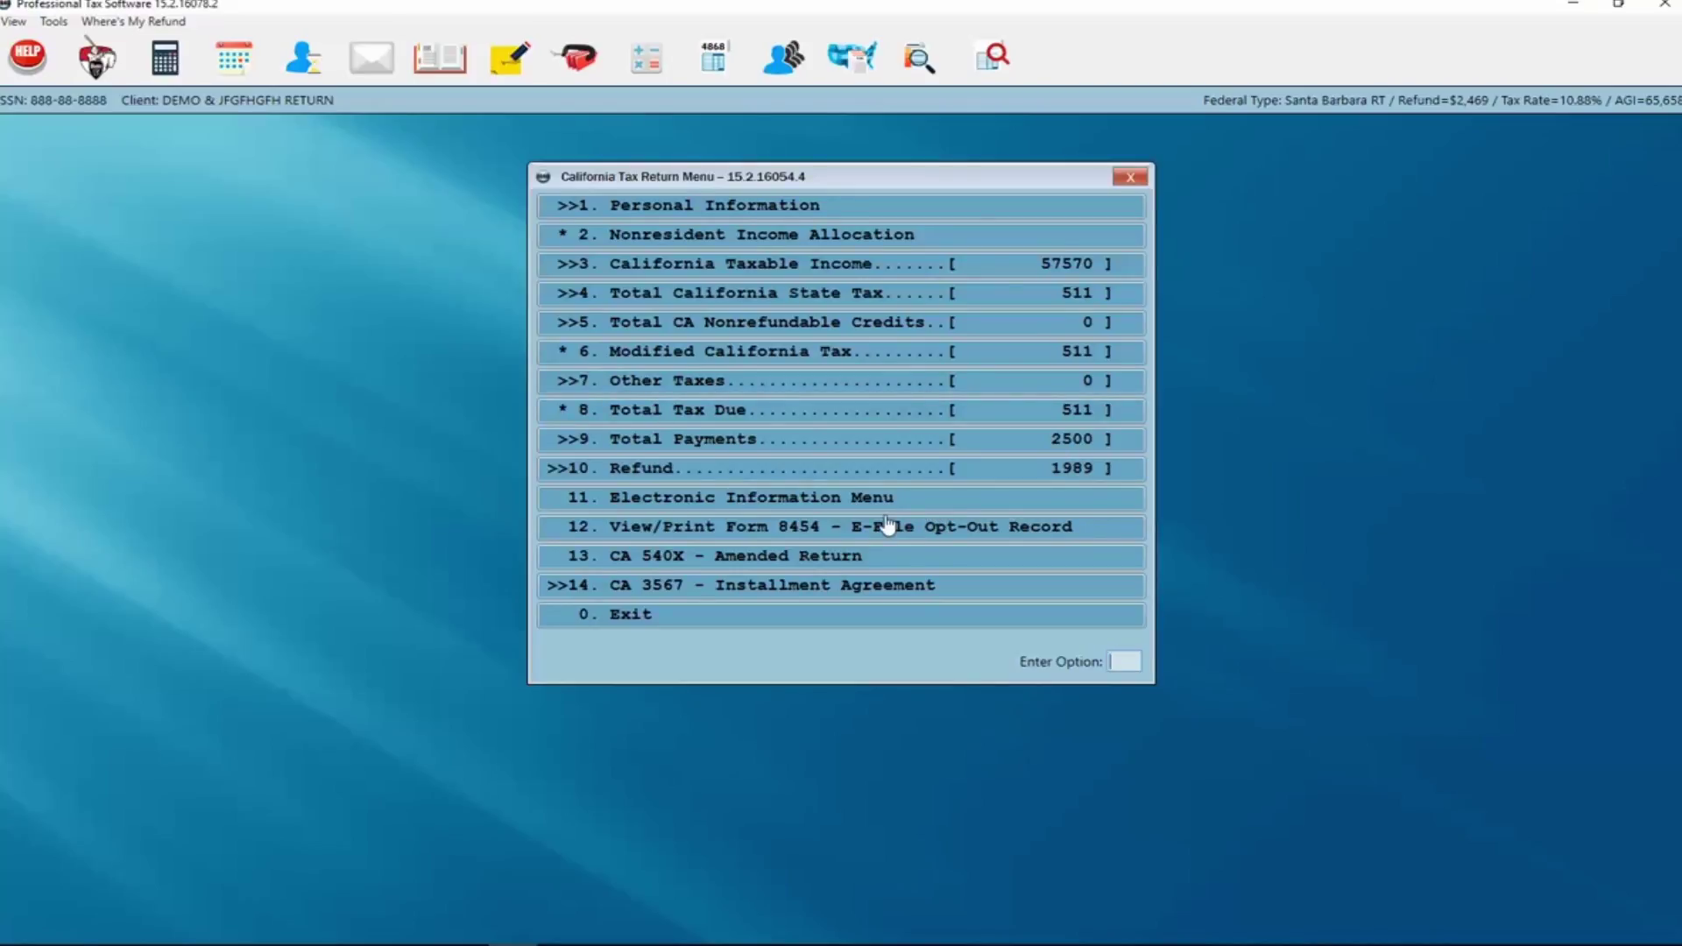
click(692, 619)
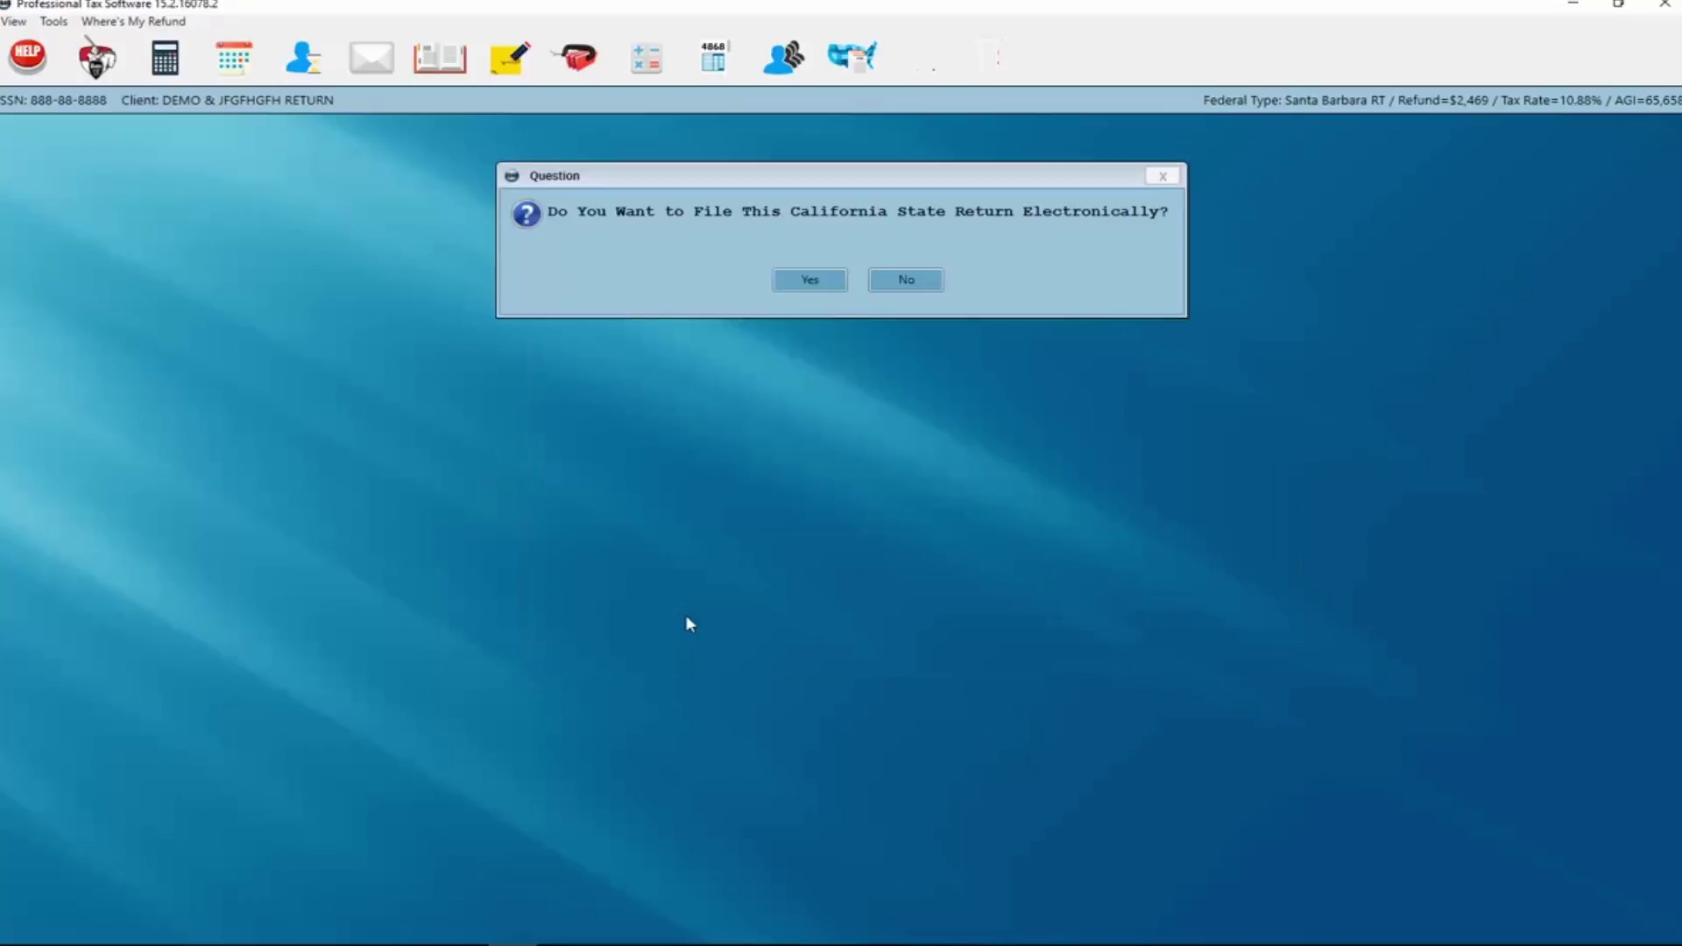
click(913, 291)
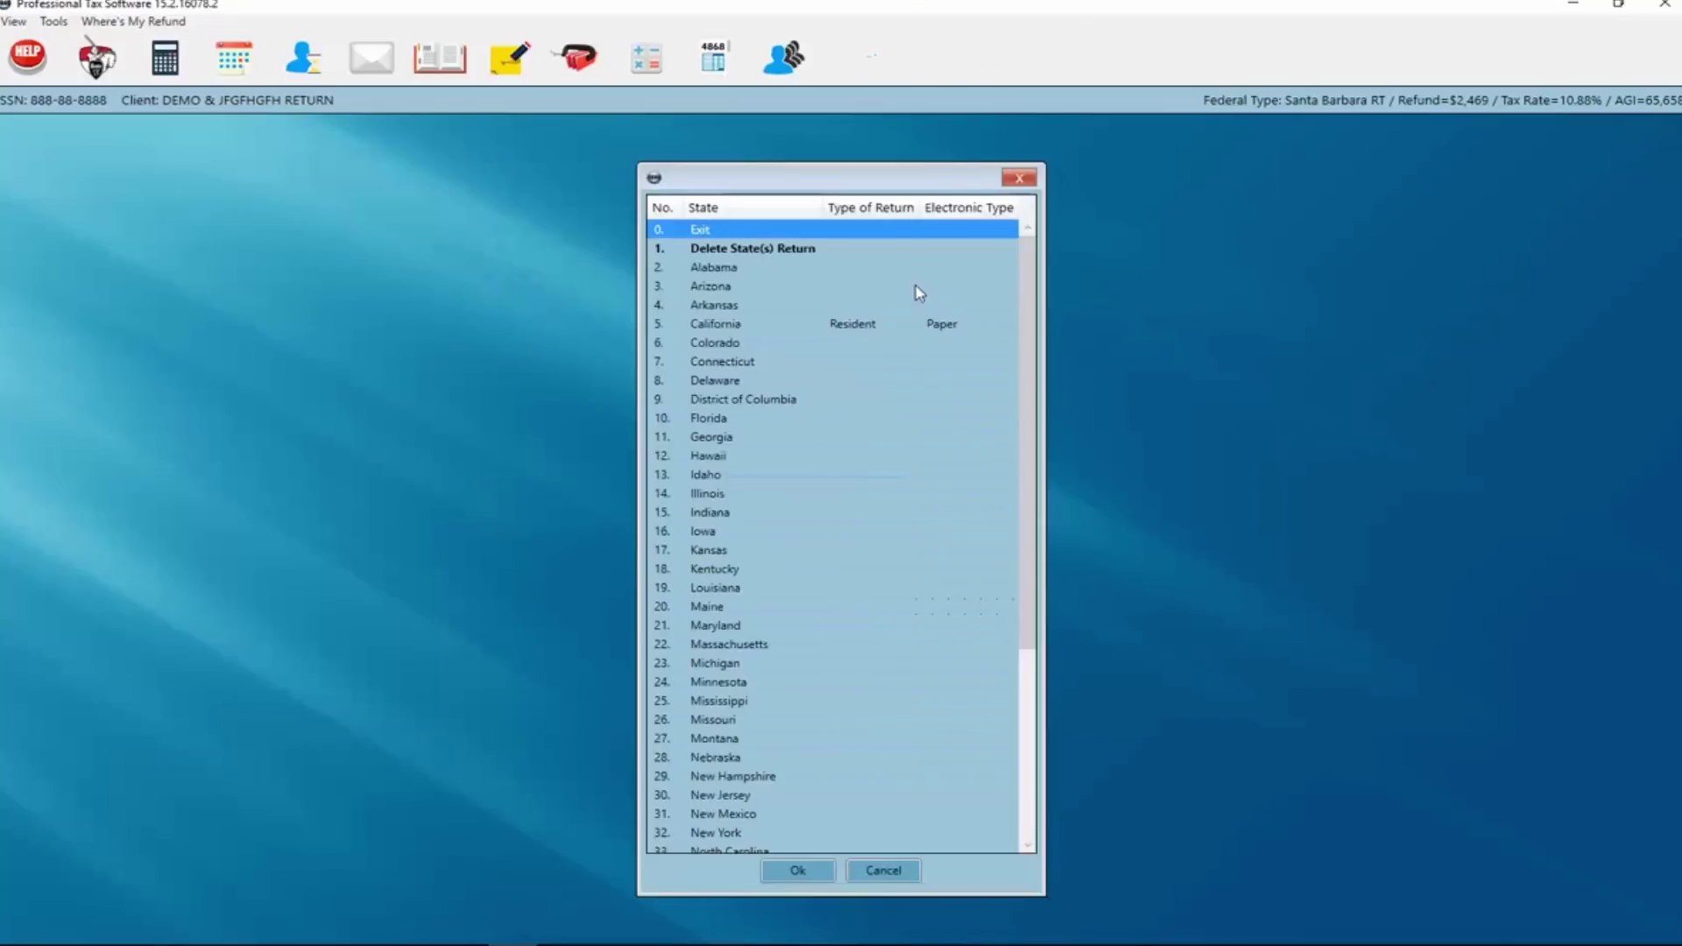